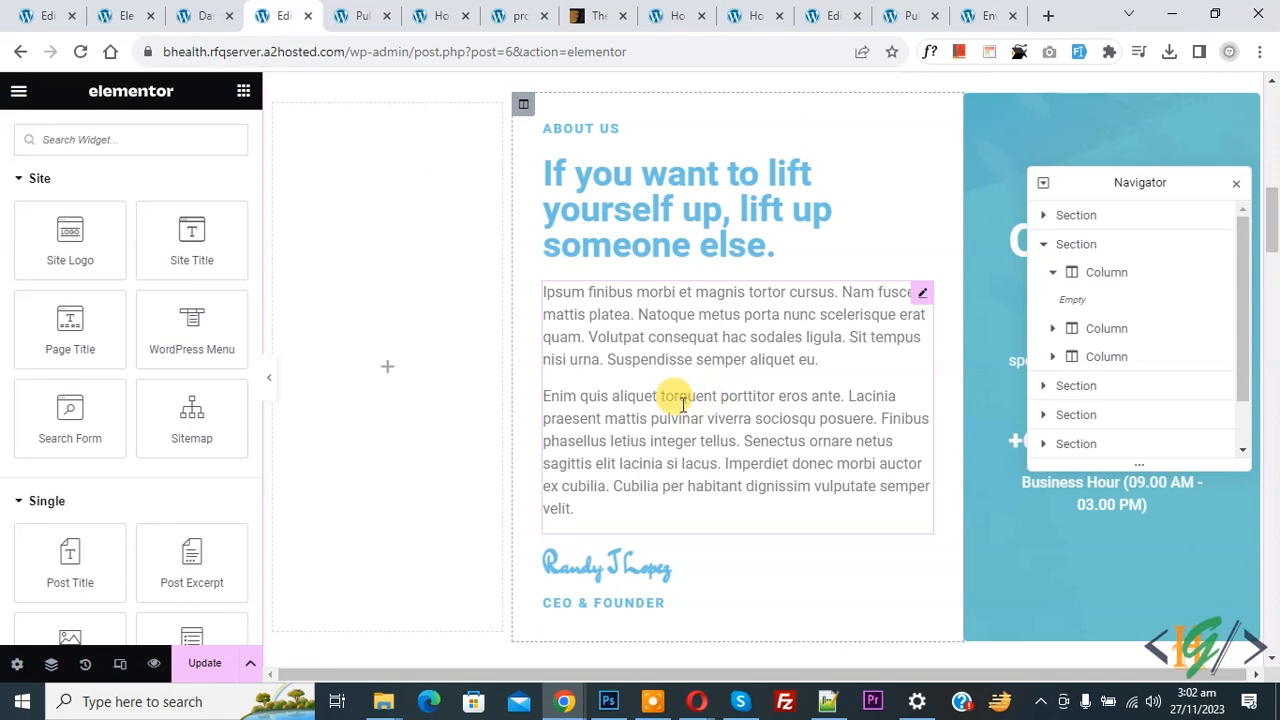
Step: Find the Premium Addons for Elementor plugin in the WordPress plugin directory, then install and activate it
{"action": "left_click", "coordinate": [200, 14]}
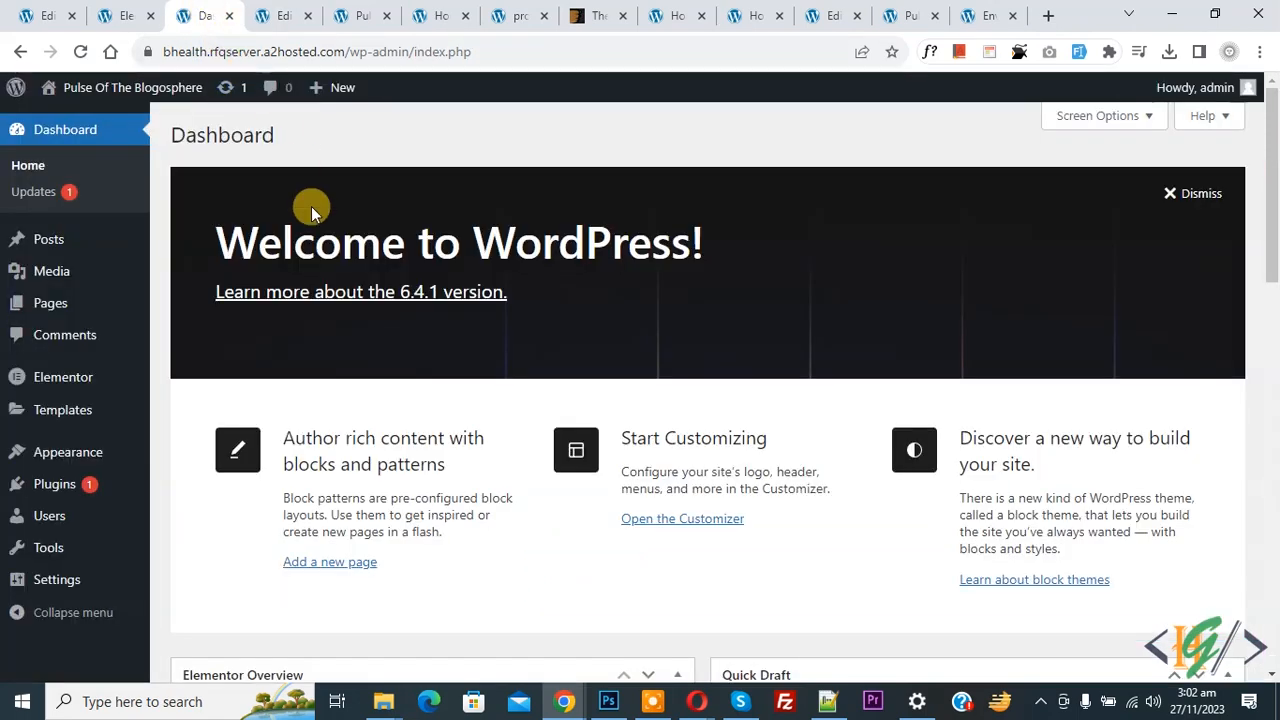
{"action": "mouse_move", "coordinate": [100, 485]}
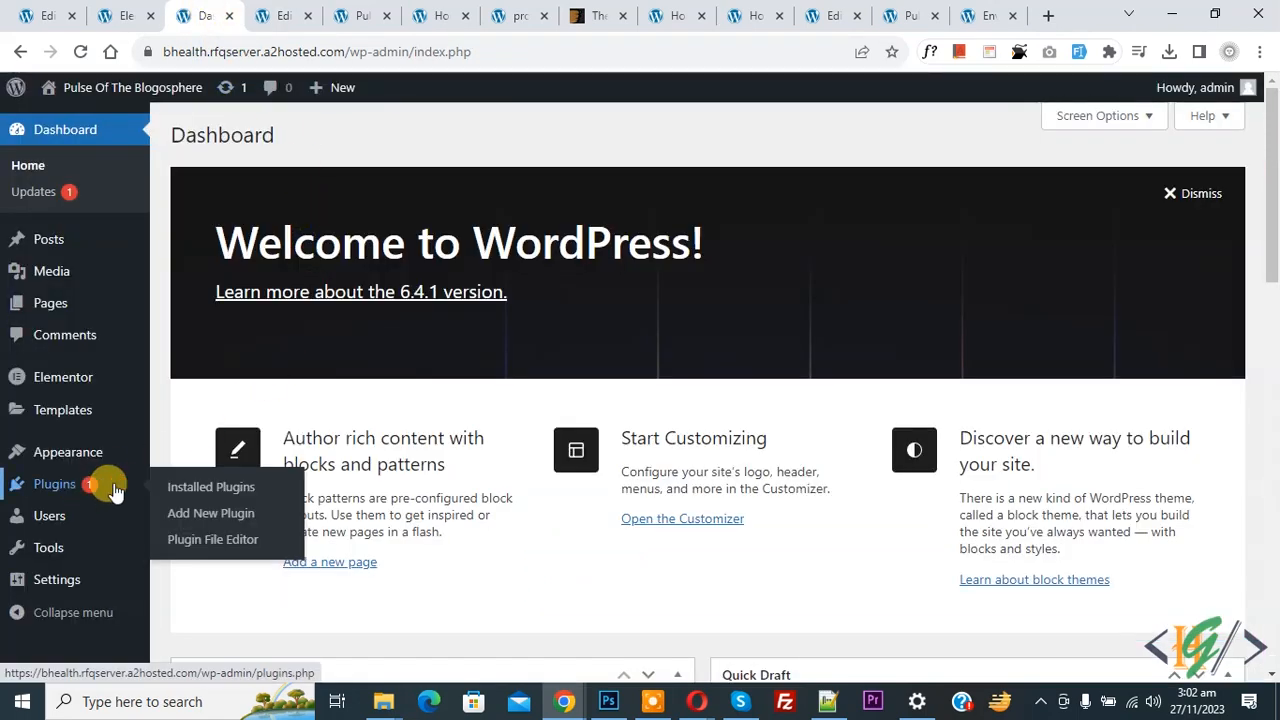
{"action": "left_click", "coordinate": [210, 513]}
{"action": "left_click", "coordinate": [1040, 180]}
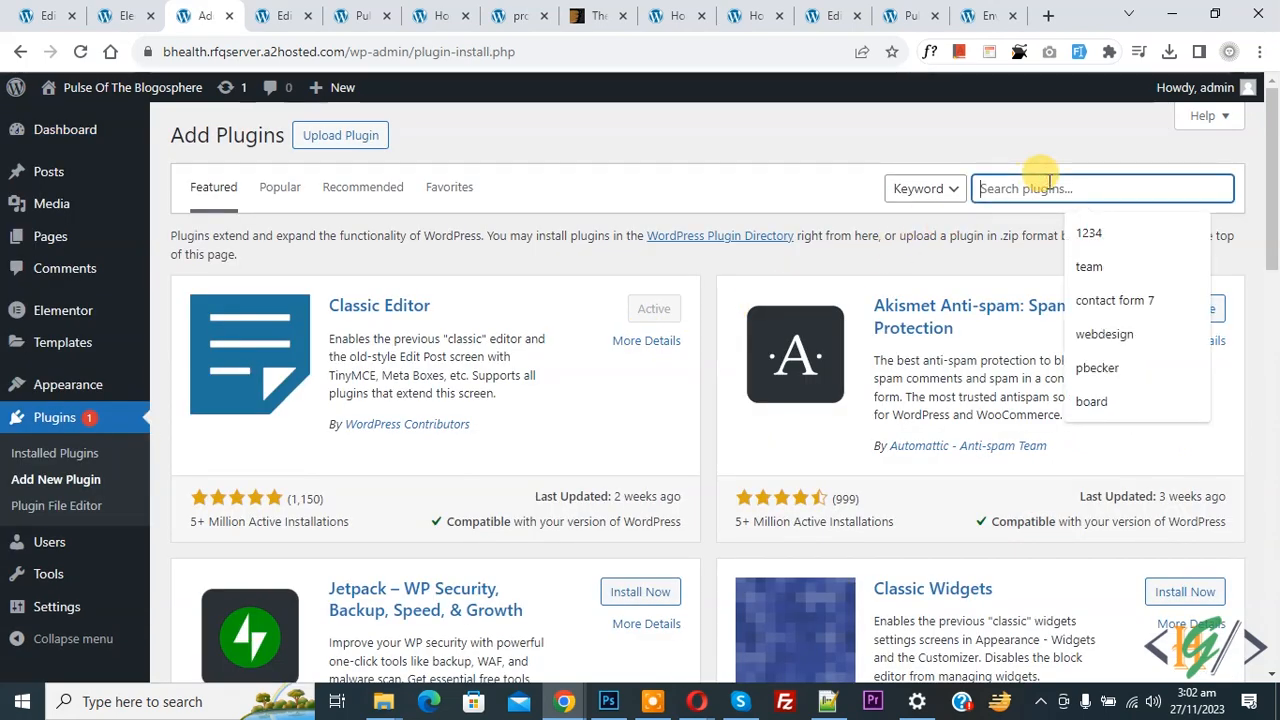
{"action": "type", "text": "premium addons for elementor"}
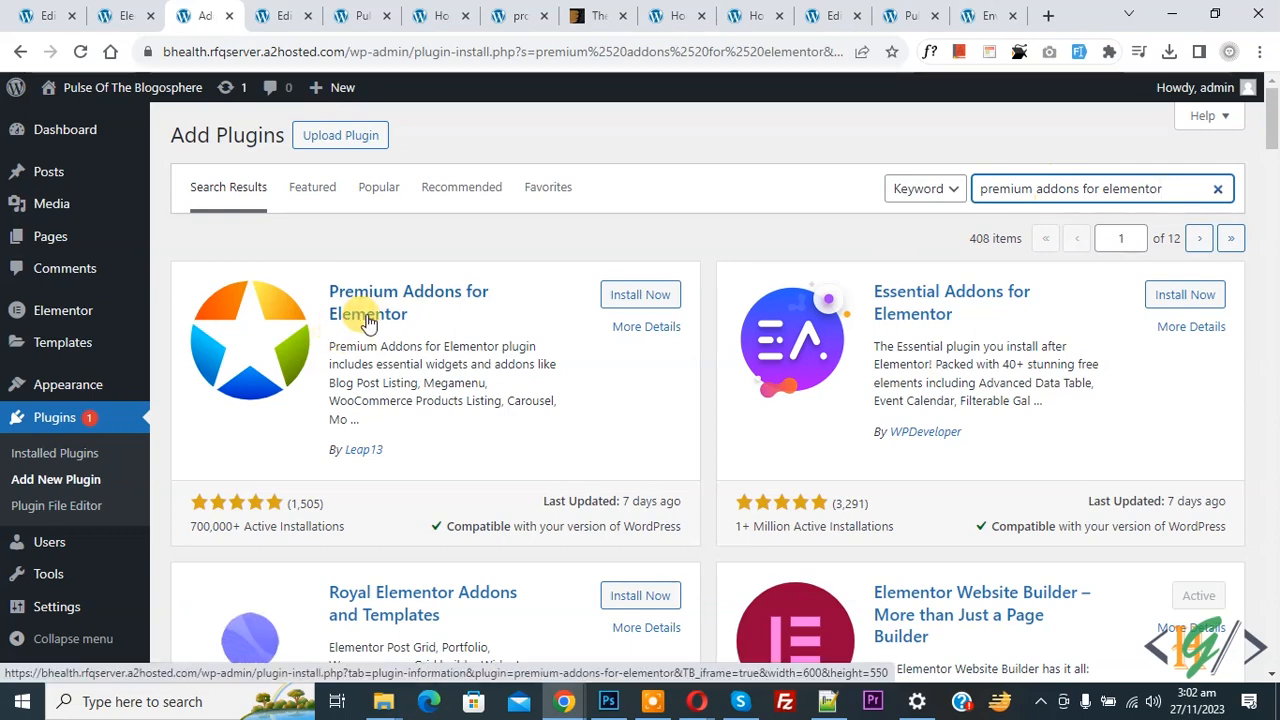
{"action": "left_click", "coordinate": [624, 298]}
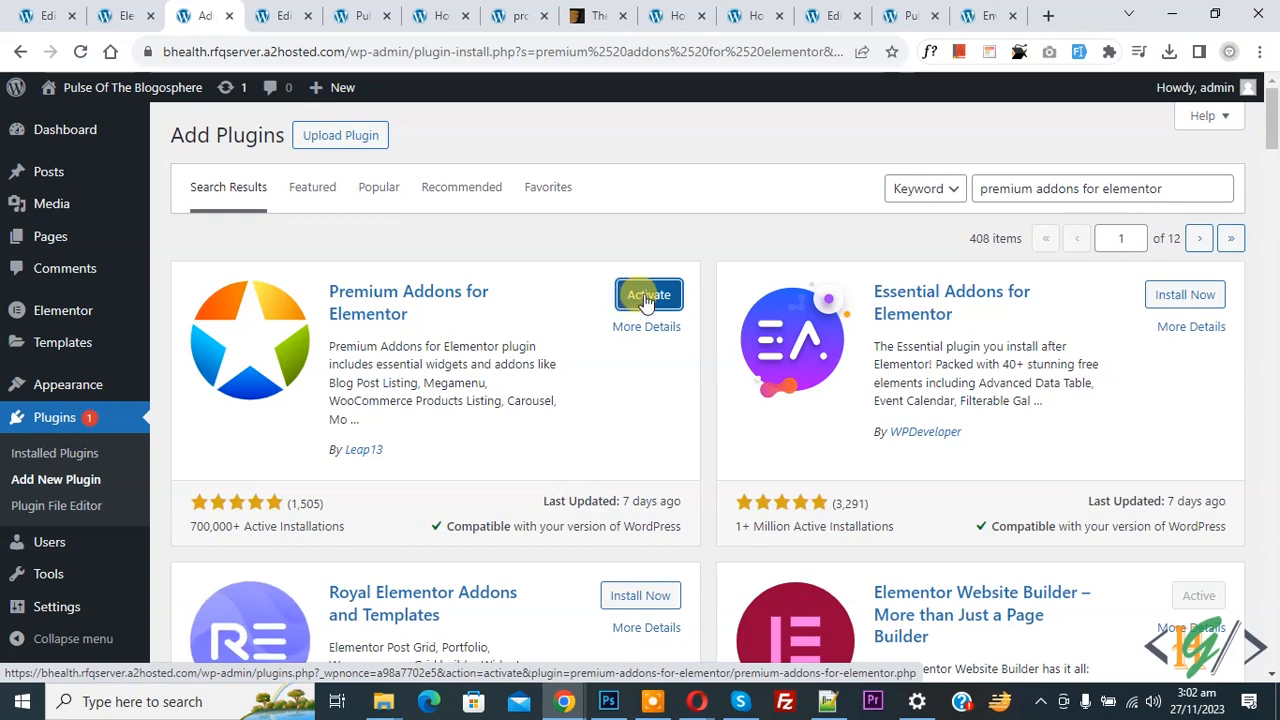
{"action": "left_click", "coordinate": [645, 298]}
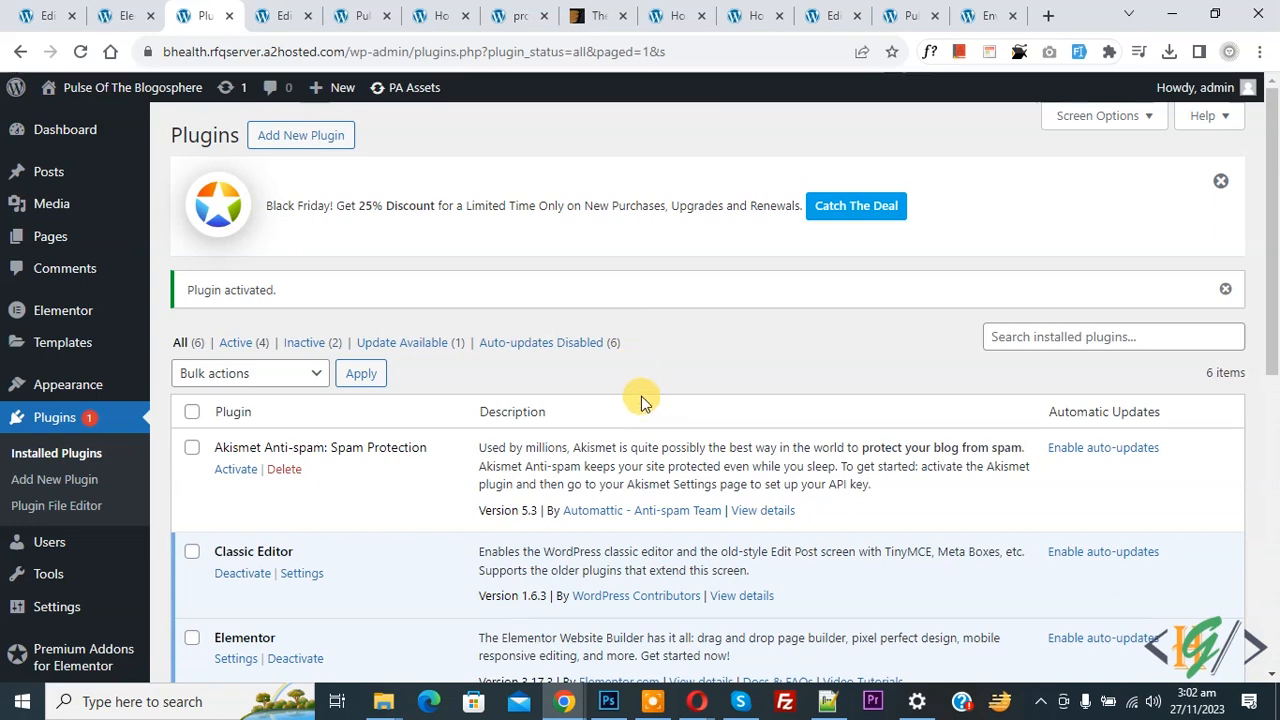
Step: Filter the Premium Addons widget list by "team" to check whether the Team Members widget is enabled
{"action": "mouse_move", "coordinate": [80, 660]}
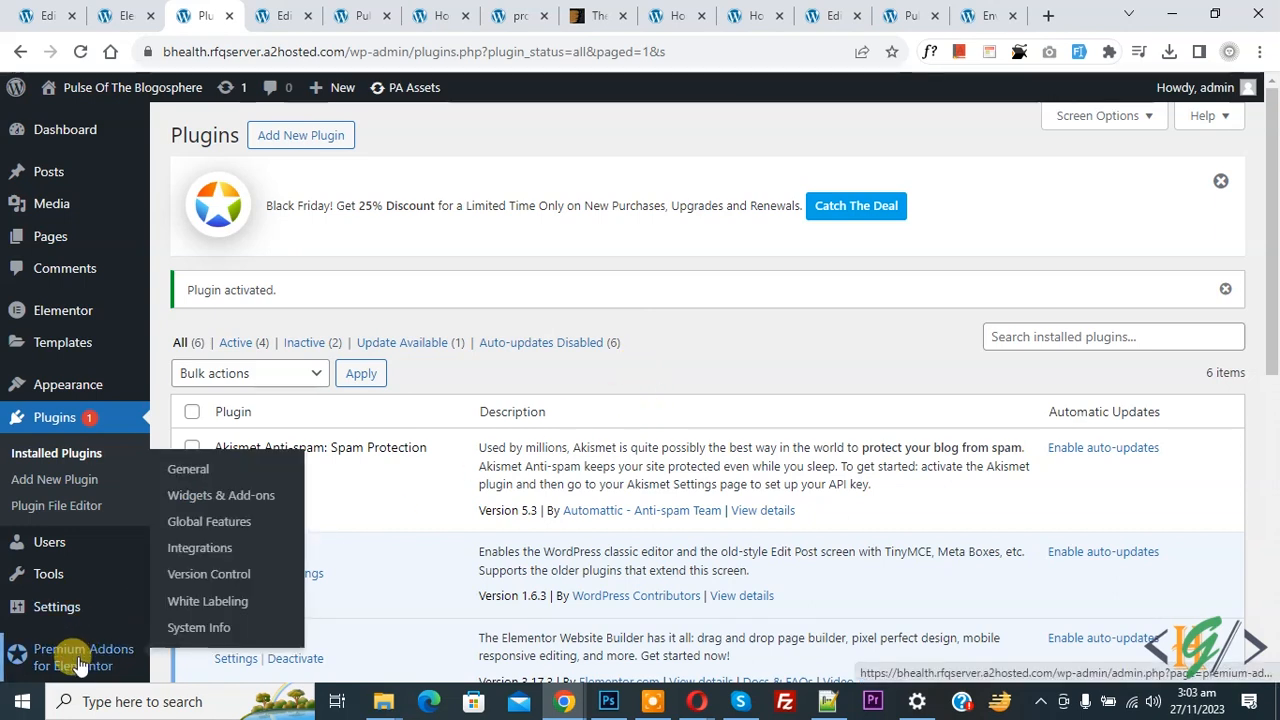
{"action": "left_click", "coordinate": [200, 500]}
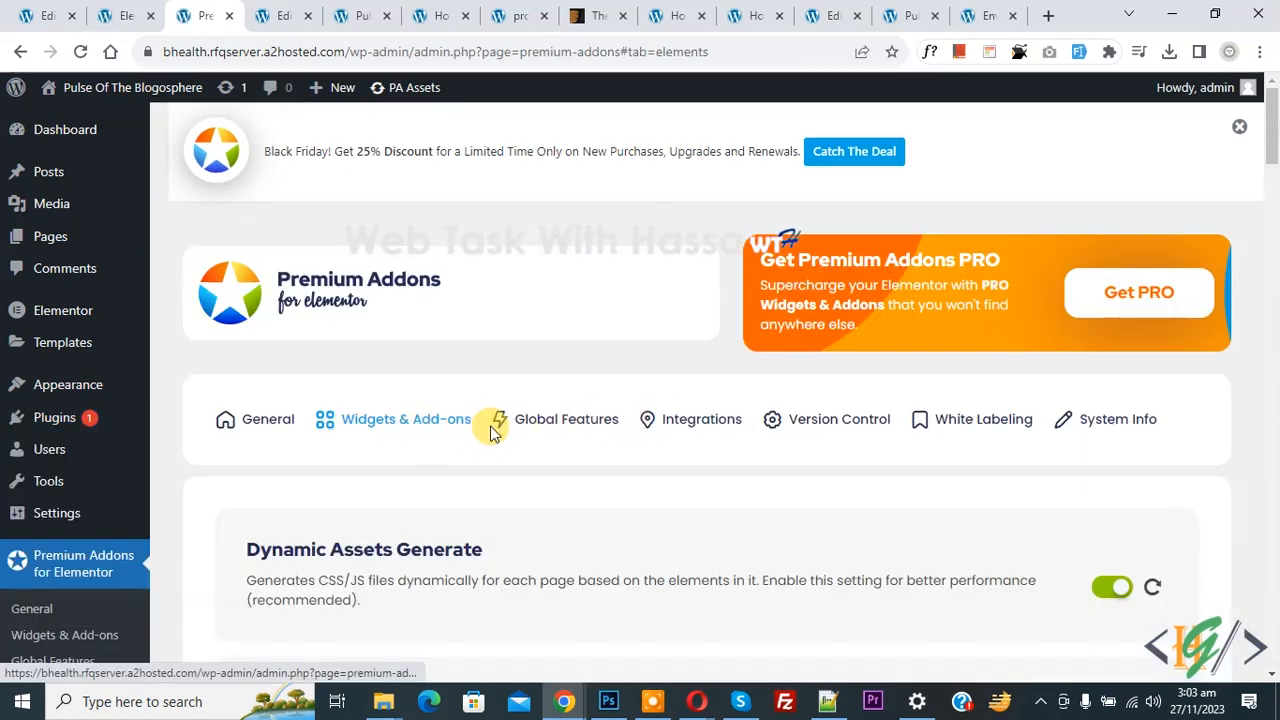
{"action": "scroll", "coordinate": [527, 363], "scroll_direction": "down", "scroll_amount": 6}
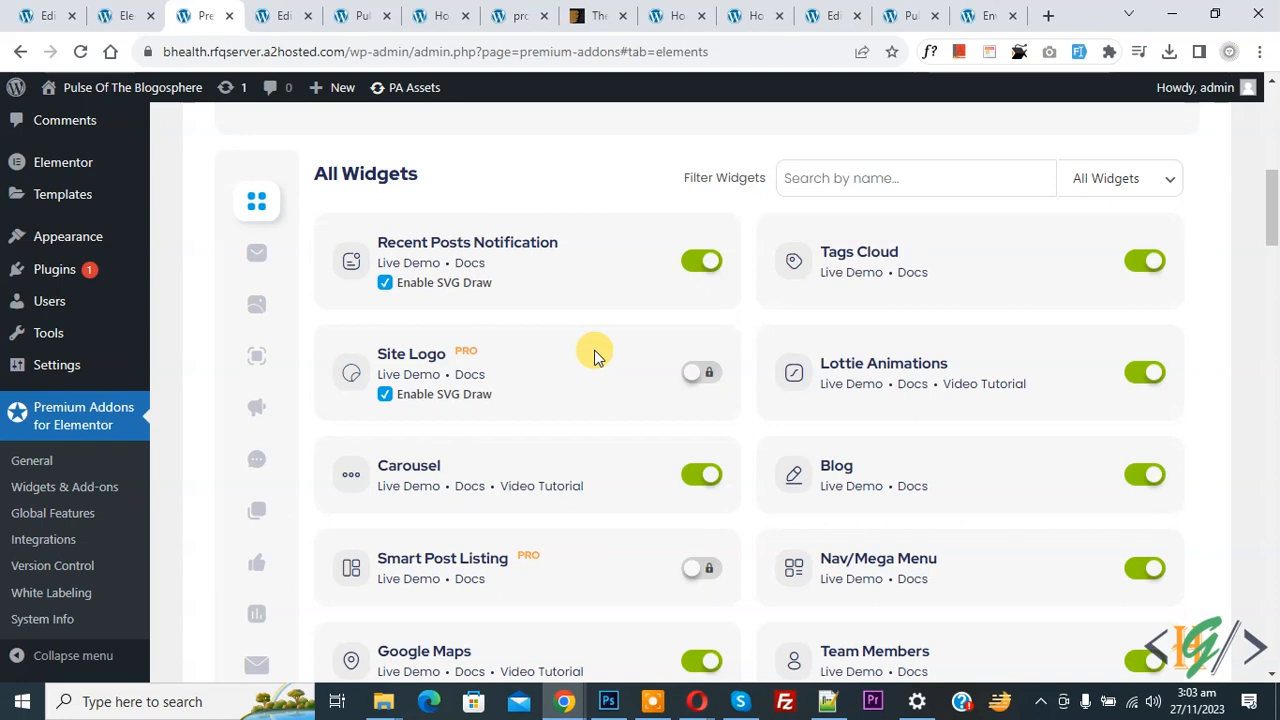
{"action": "left_click", "coordinate": [824, 178]}
{"action": "type", "text": "t"}
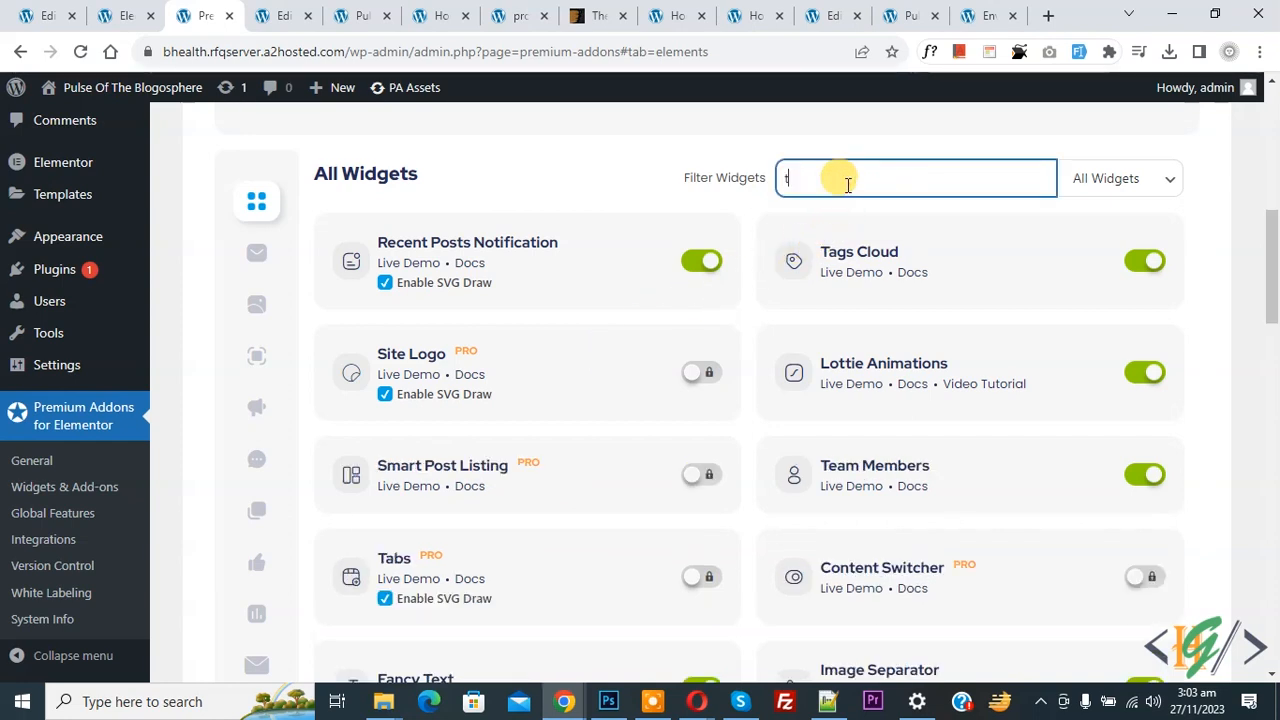
{"action": "type", "text": "eam"}
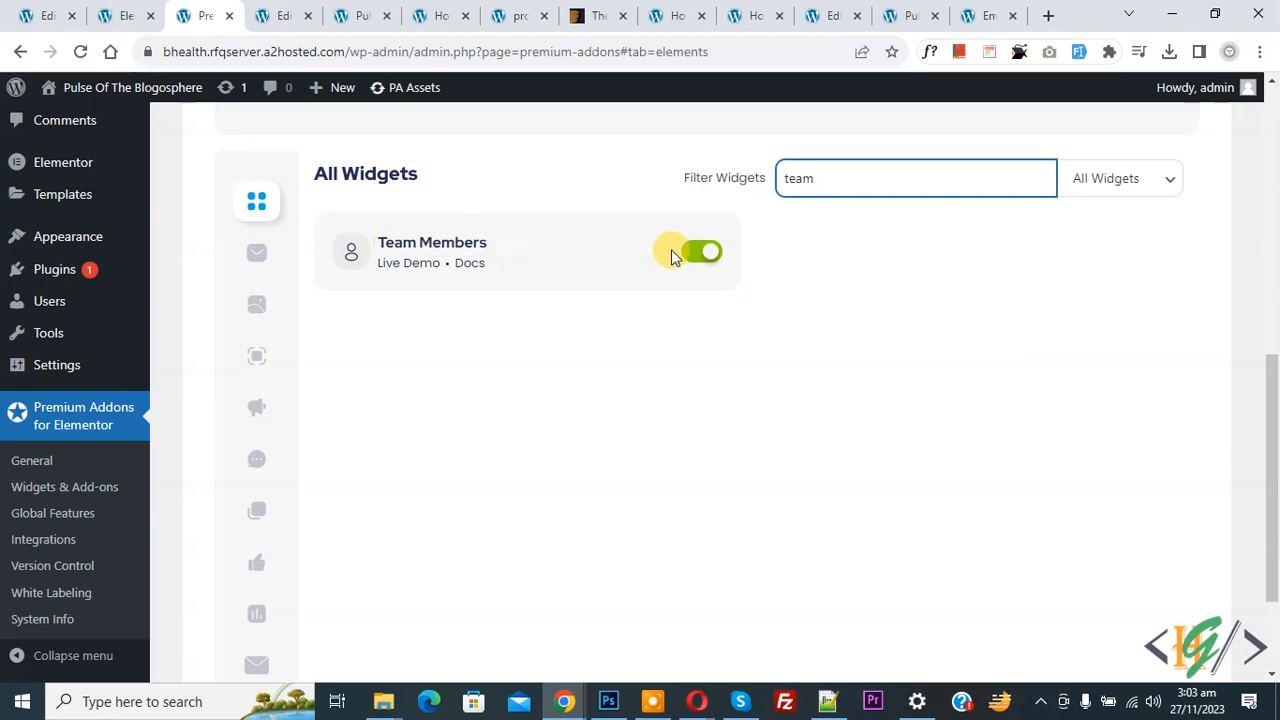
Step: Reload the Elementor page editor and add a Team Members widget to the empty column beside the About Us text
{"action": "left_click", "coordinate": [280, 12]}
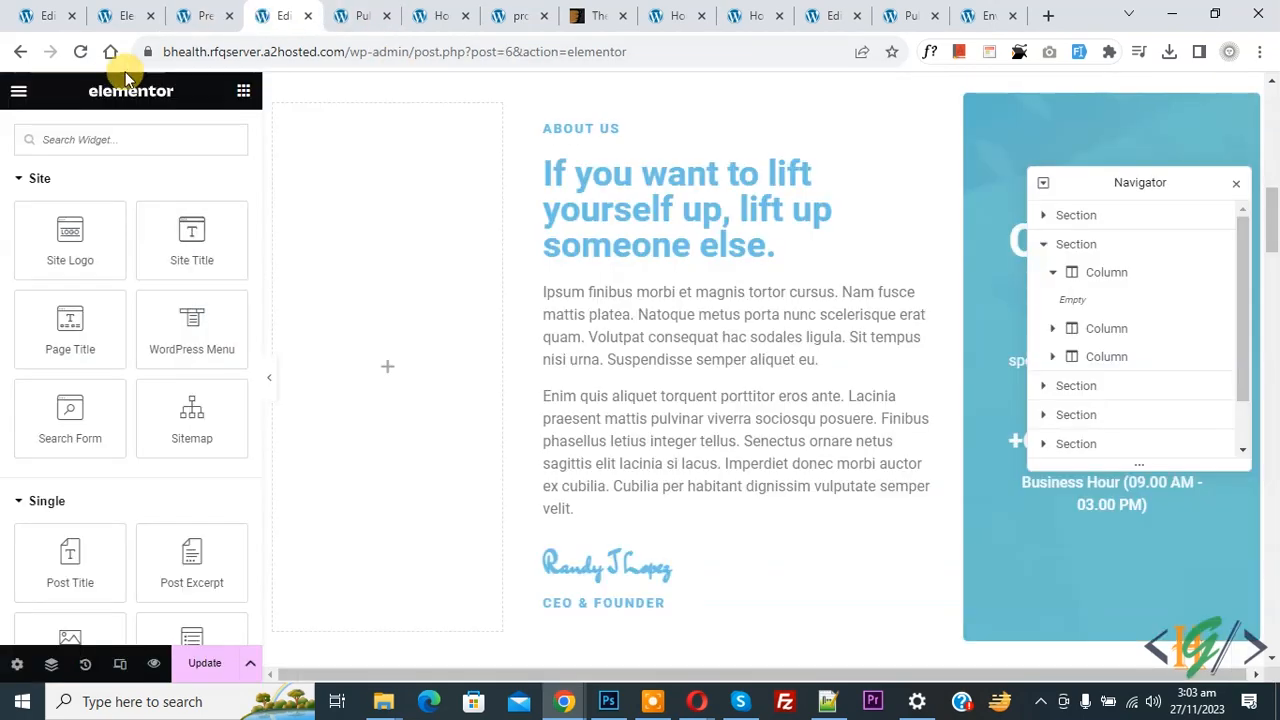
{"action": "left_click", "coordinate": [80, 54]}
{"action": "left_click", "coordinate": [720, 158]}
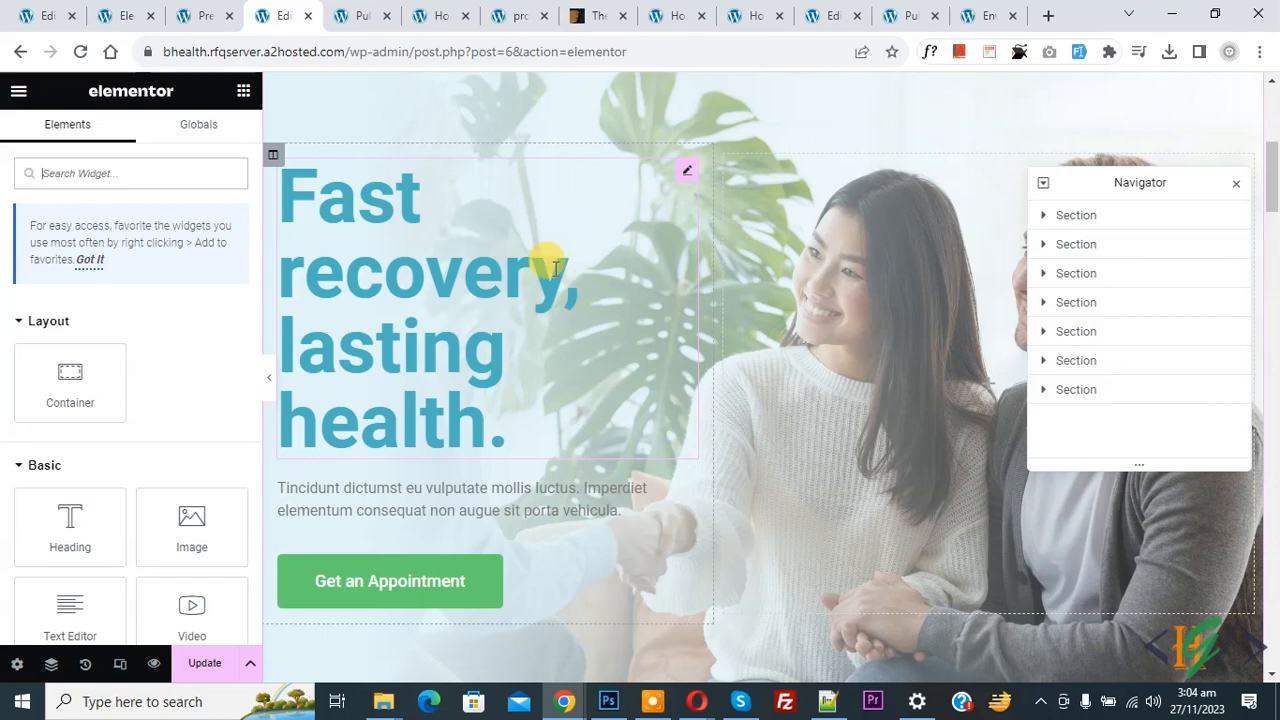
{"action": "scroll", "coordinate": [555, 262], "scroll_direction": "down", "scroll_amount": 6}
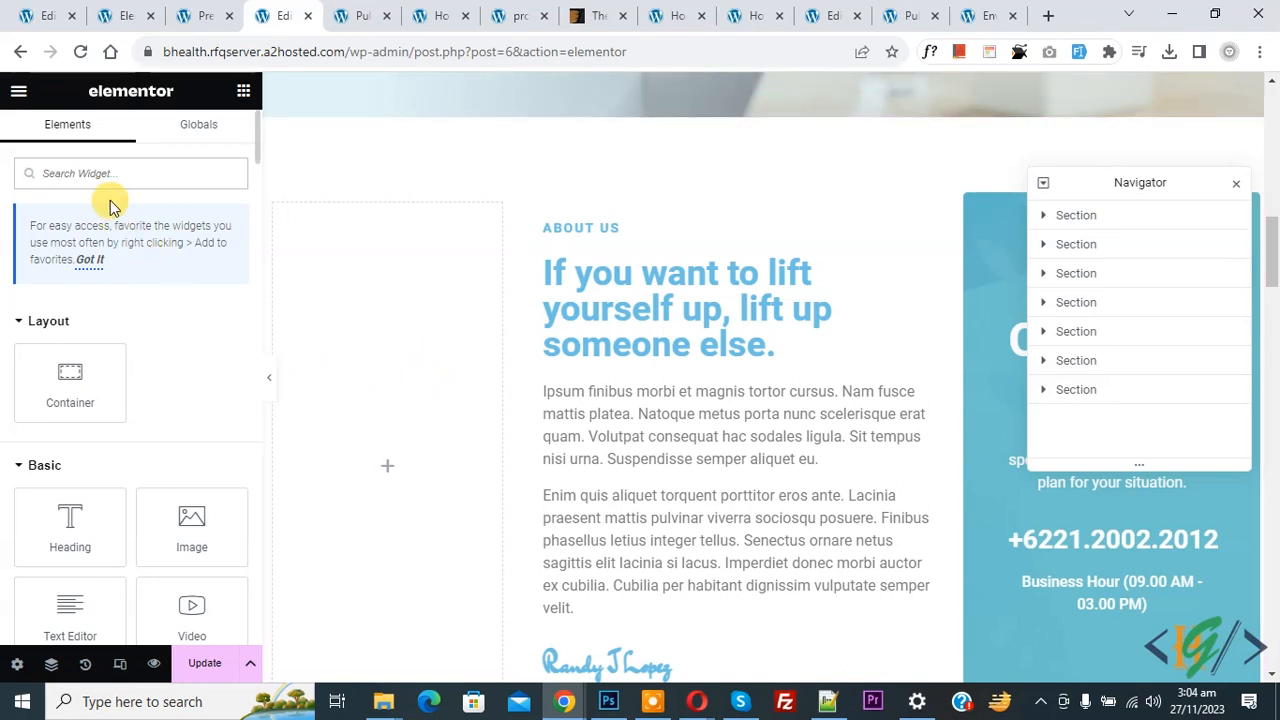
{"action": "type", "text": "team"}
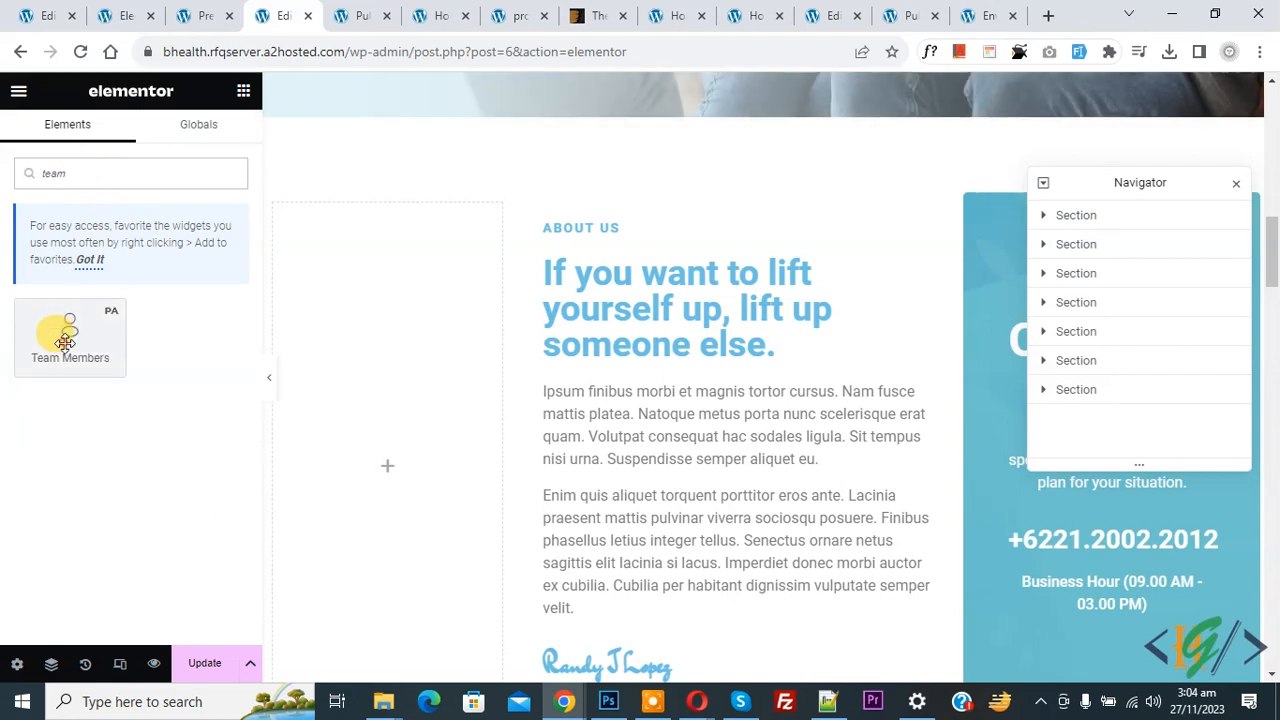
{"action": "left_click_drag", "start_coordinate": [64, 343], "coordinate": [370, 420]}
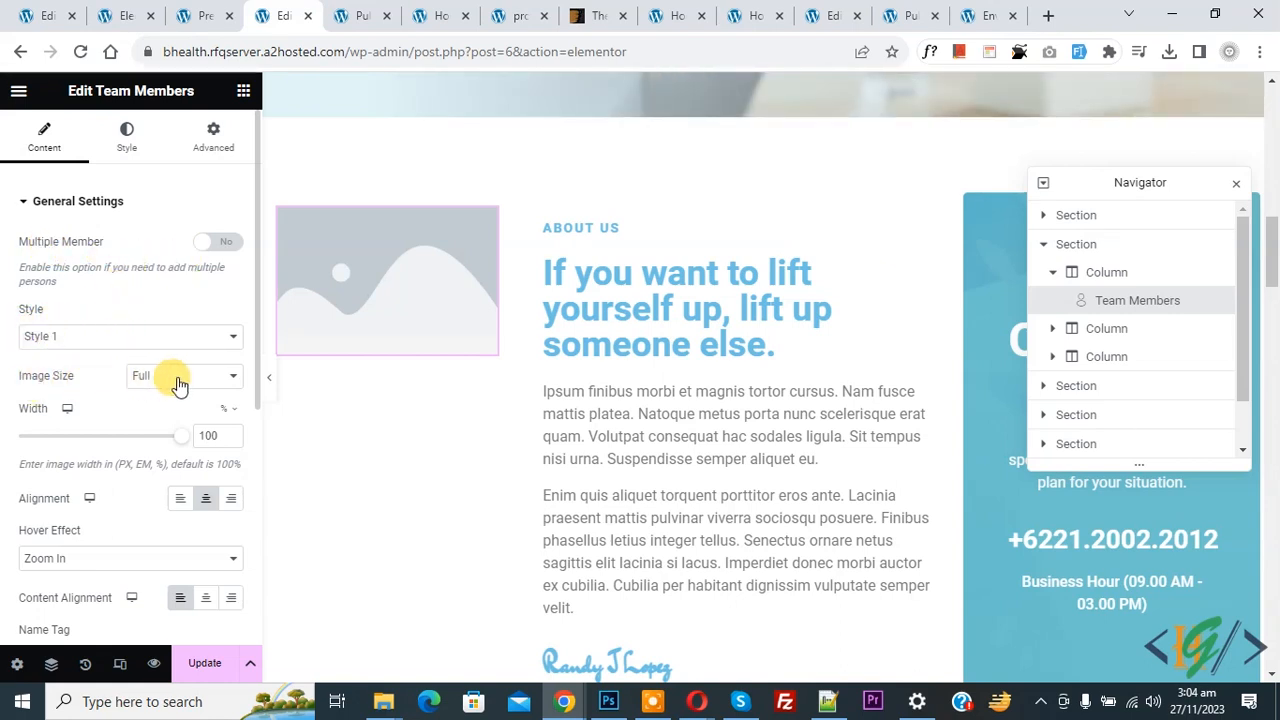
Step: Examine the Team Members general settings, including the alignment and the available hover effects
{"action": "left_click", "coordinate": [207, 499]}
{"action": "scroll", "coordinate": [36, 480], "scroll_direction": "down", "scroll_amount": 1}
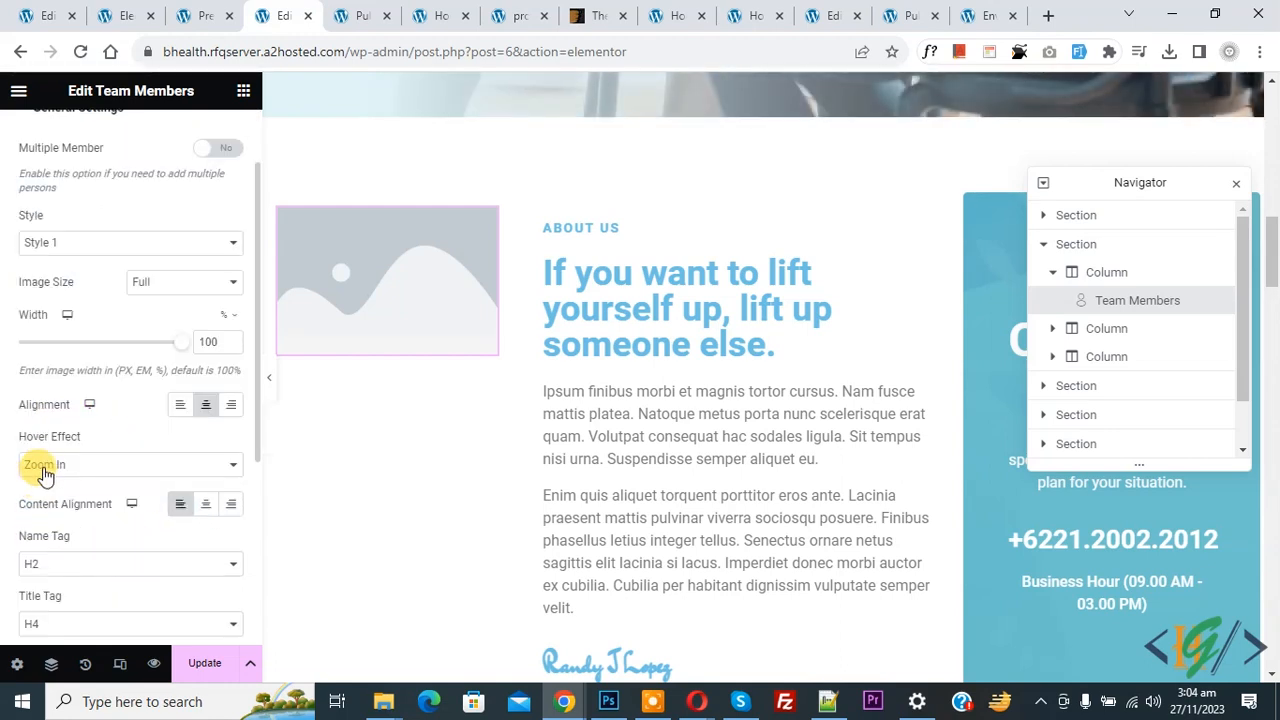
{"action": "left_click", "coordinate": [72, 464]}
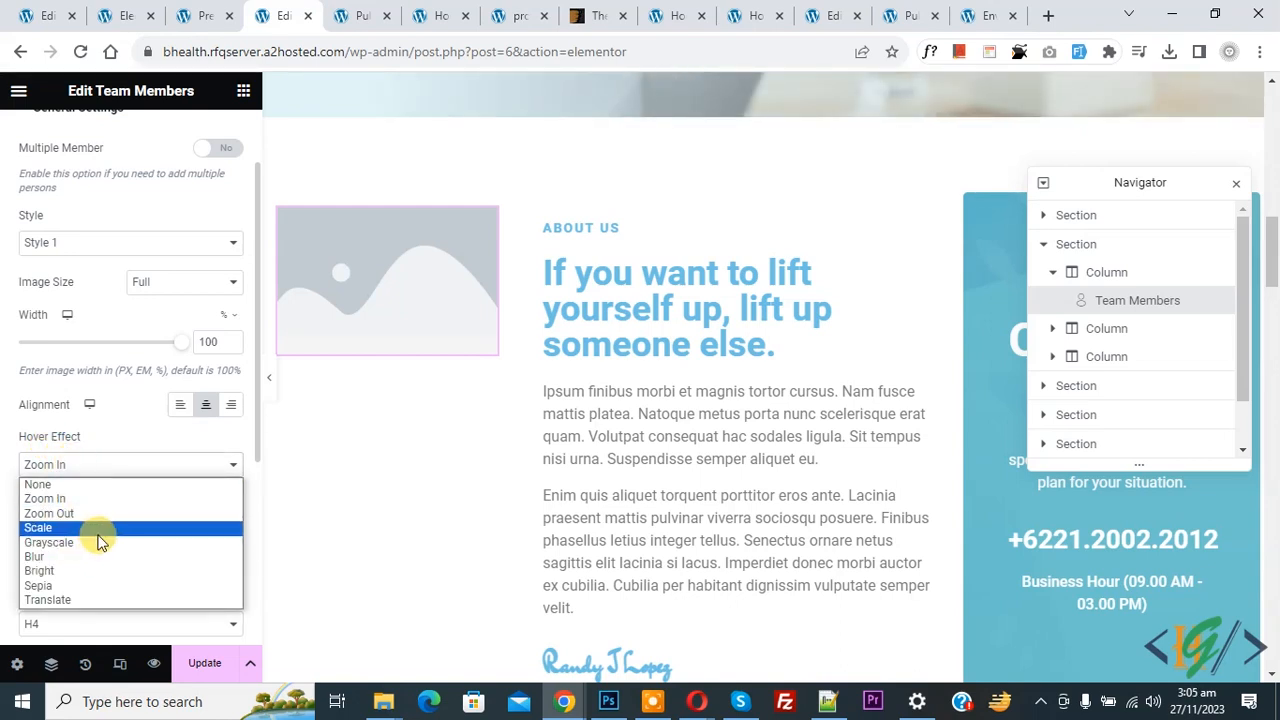
{"action": "left_click", "coordinate": [3, 470]}
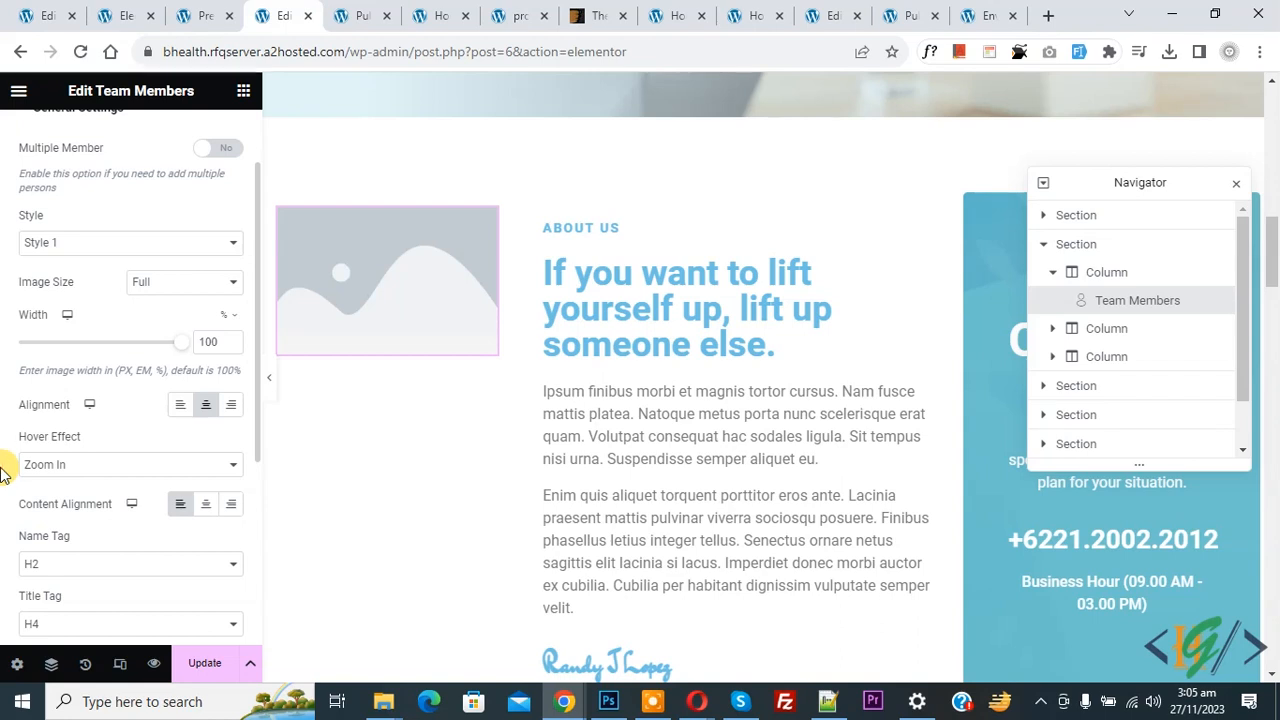
{"action": "scroll", "coordinate": [3, 470], "scroll_direction": "down", "scroll_amount": 1}
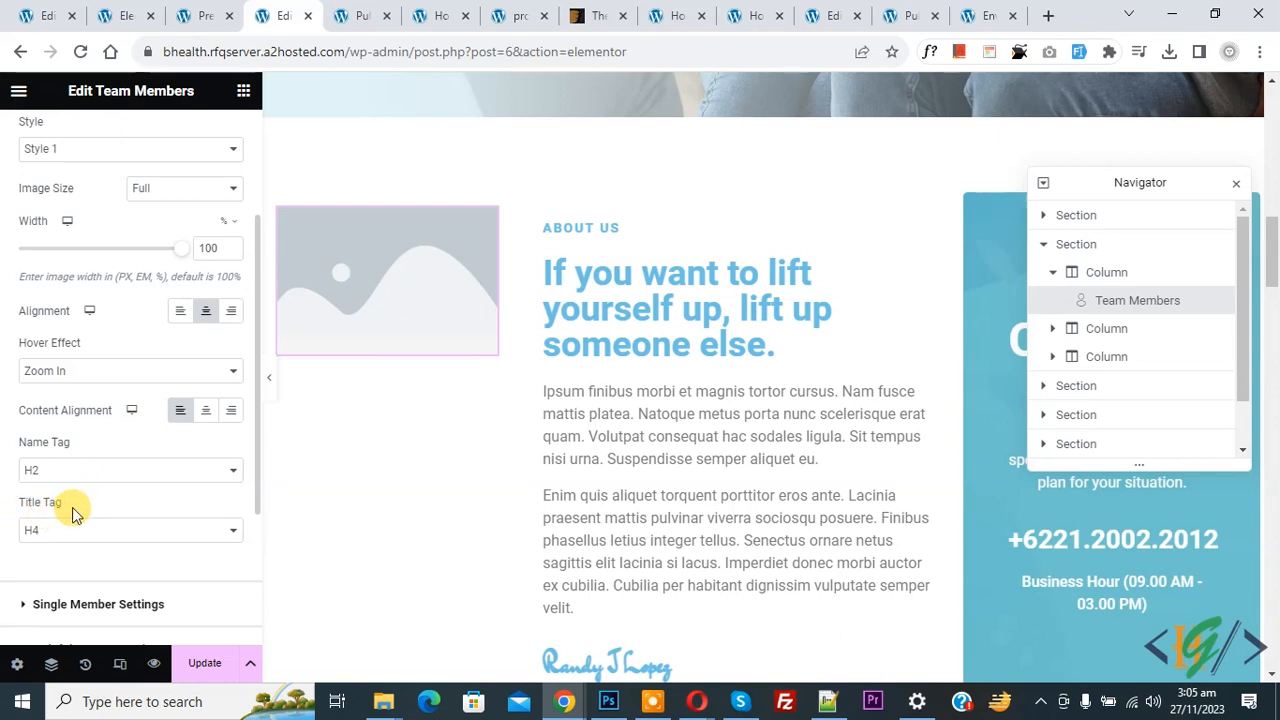
Step: Upload professional-psychologist-e1623738730125.jpg from Downloads and use it as the single team member's image
{"action": "scroll", "coordinate": [52, 536], "scroll_direction": "down", "scroll_amount": 3}
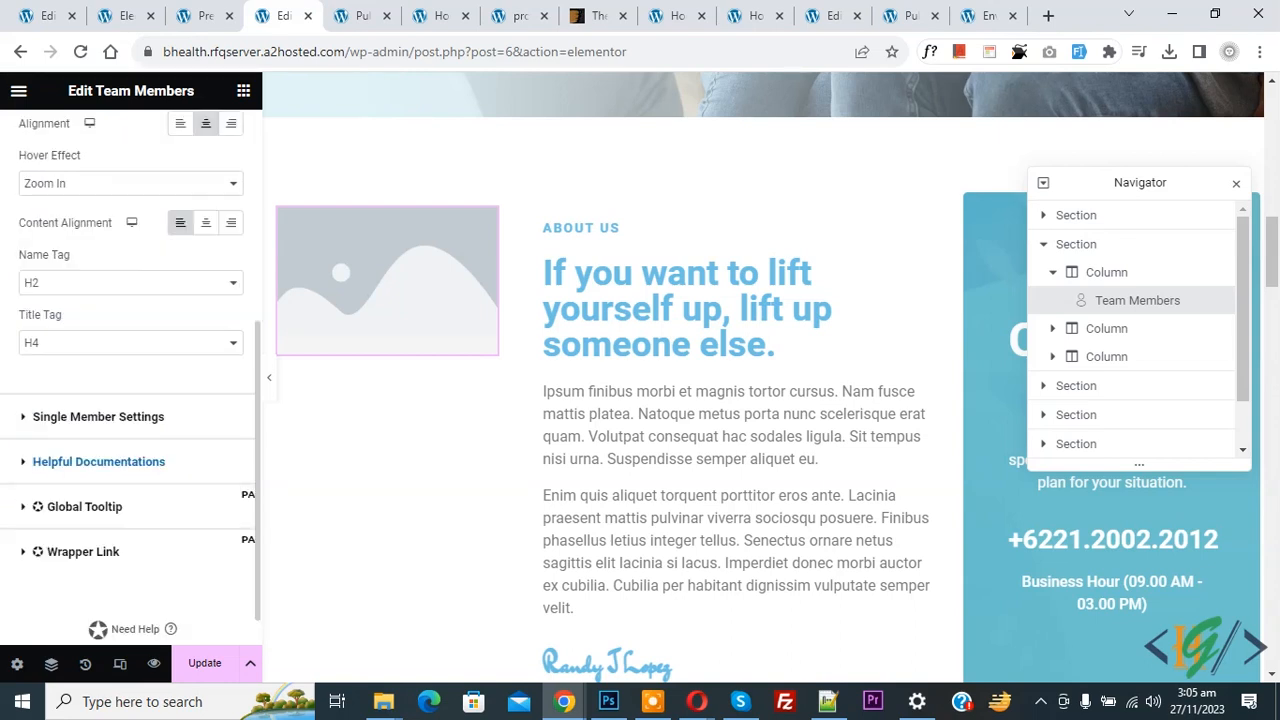
{"action": "left_click", "coordinate": [91, 418]}
{"action": "mouse_move", "coordinate": [71, 366]}
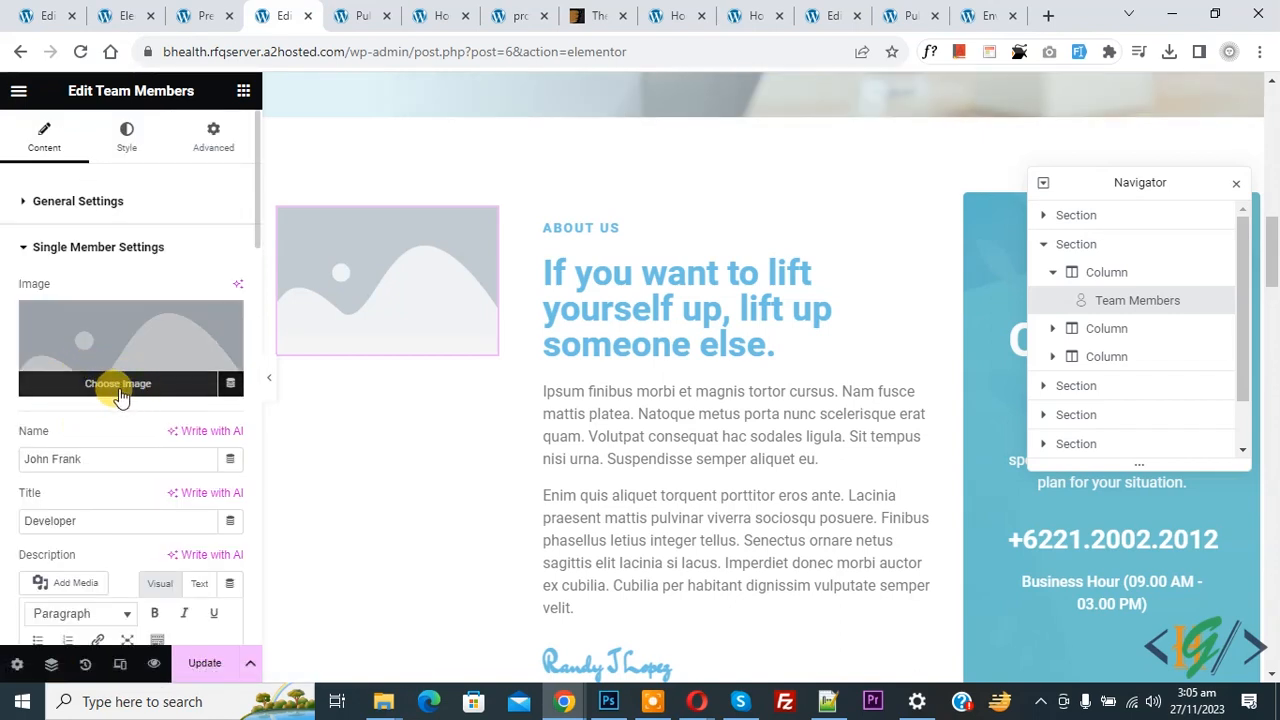
{"action": "left_click", "coordinate": [119, 390]}
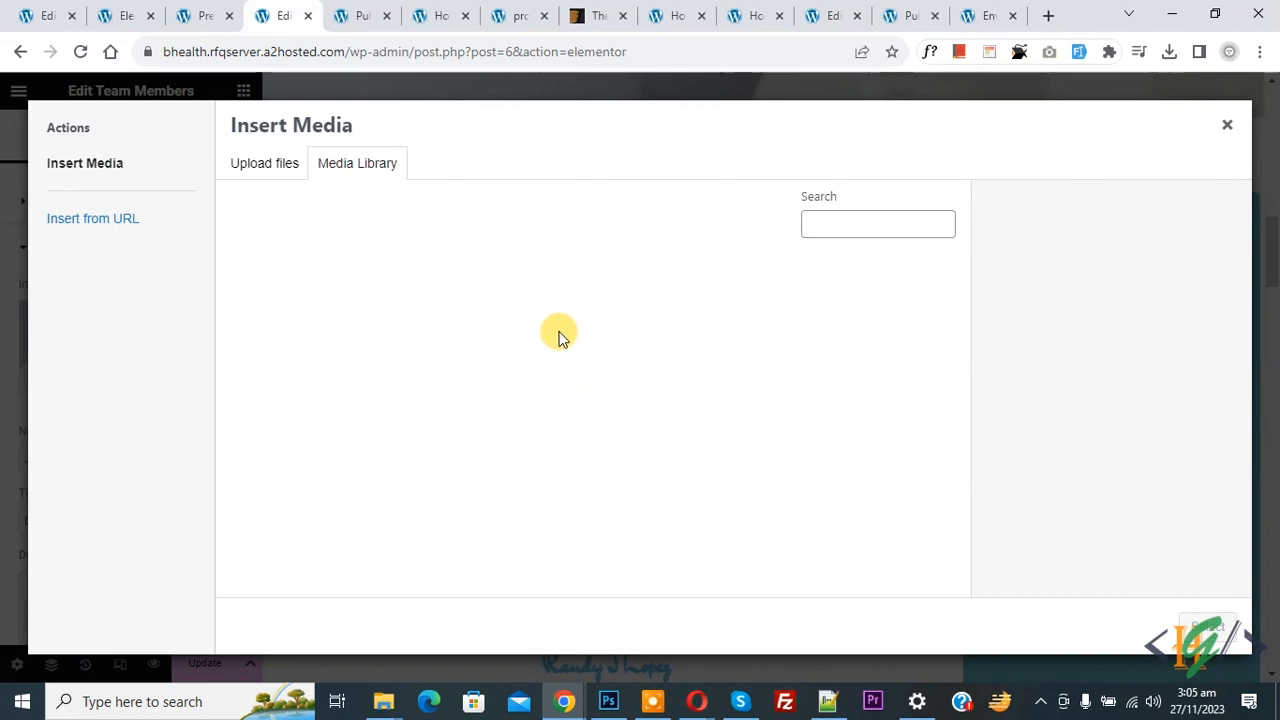
{"action": "left_click", "coordinate": [263, 166]}
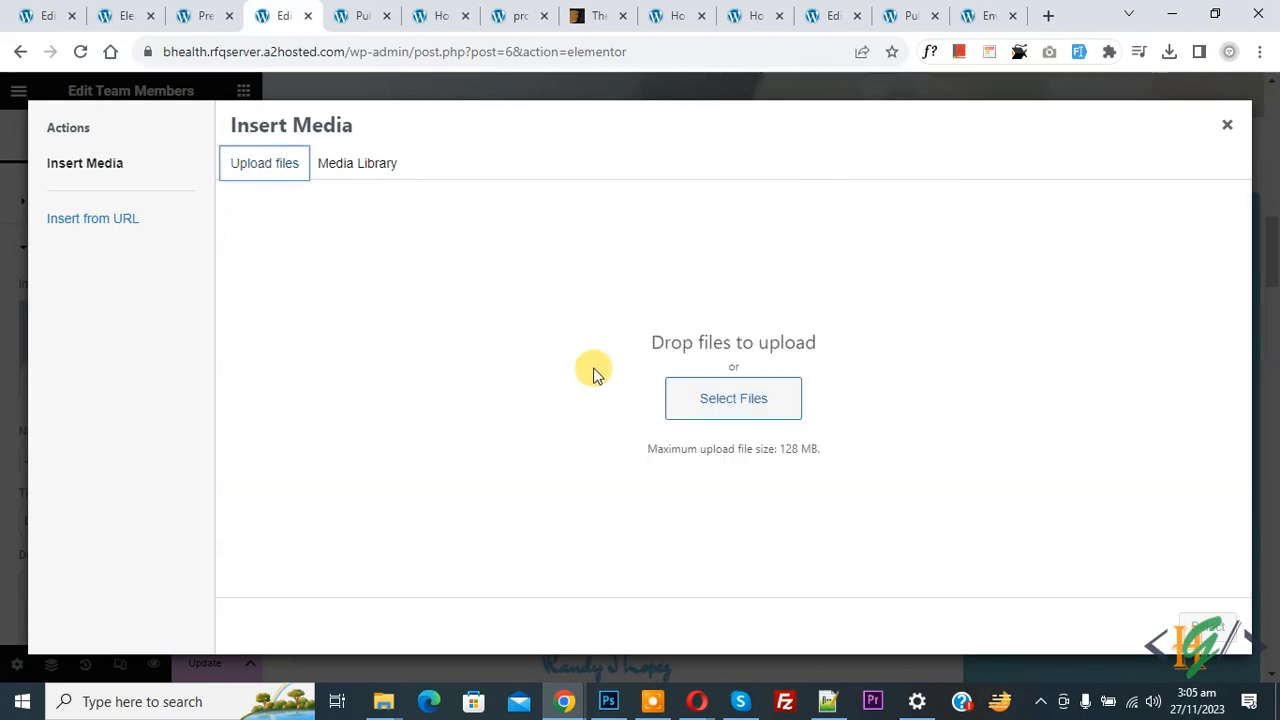
{"action": "left_click", "coordinate": [700, 400]}
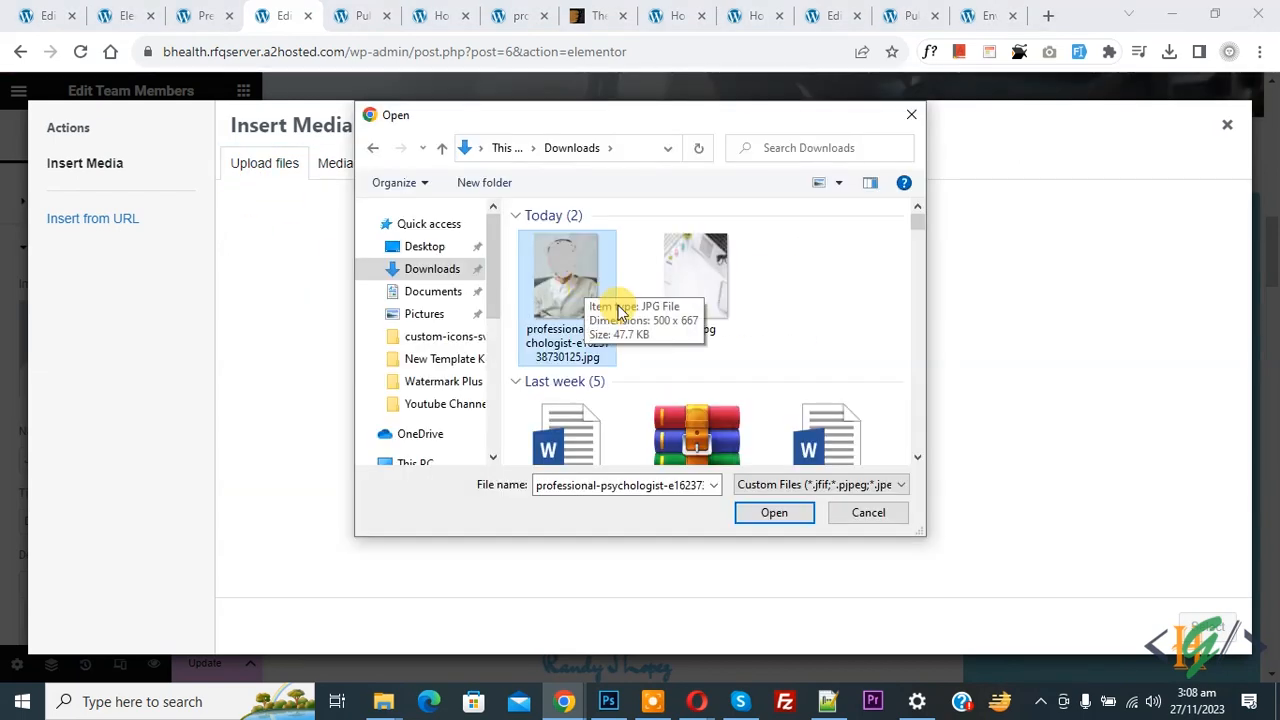
{"action": "left_click", "coordinate": [760, 516]}
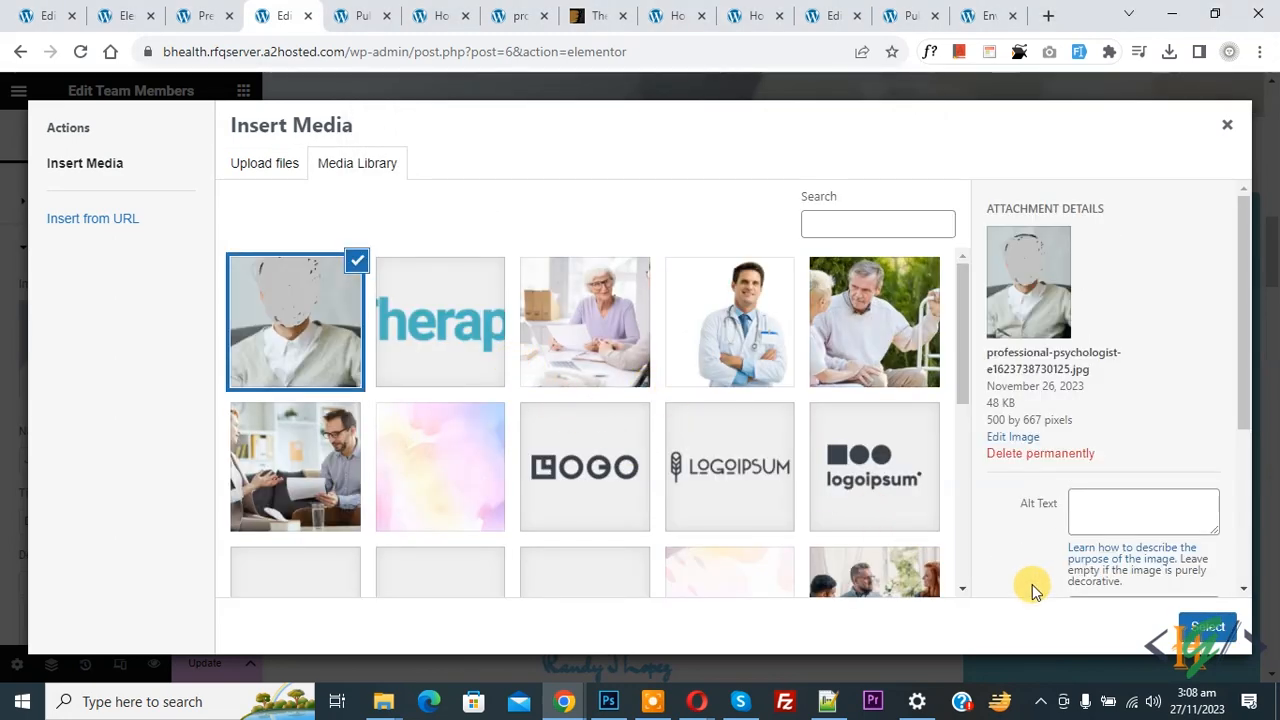
{"action": "left_click", "coordinate": [1205, 626]}
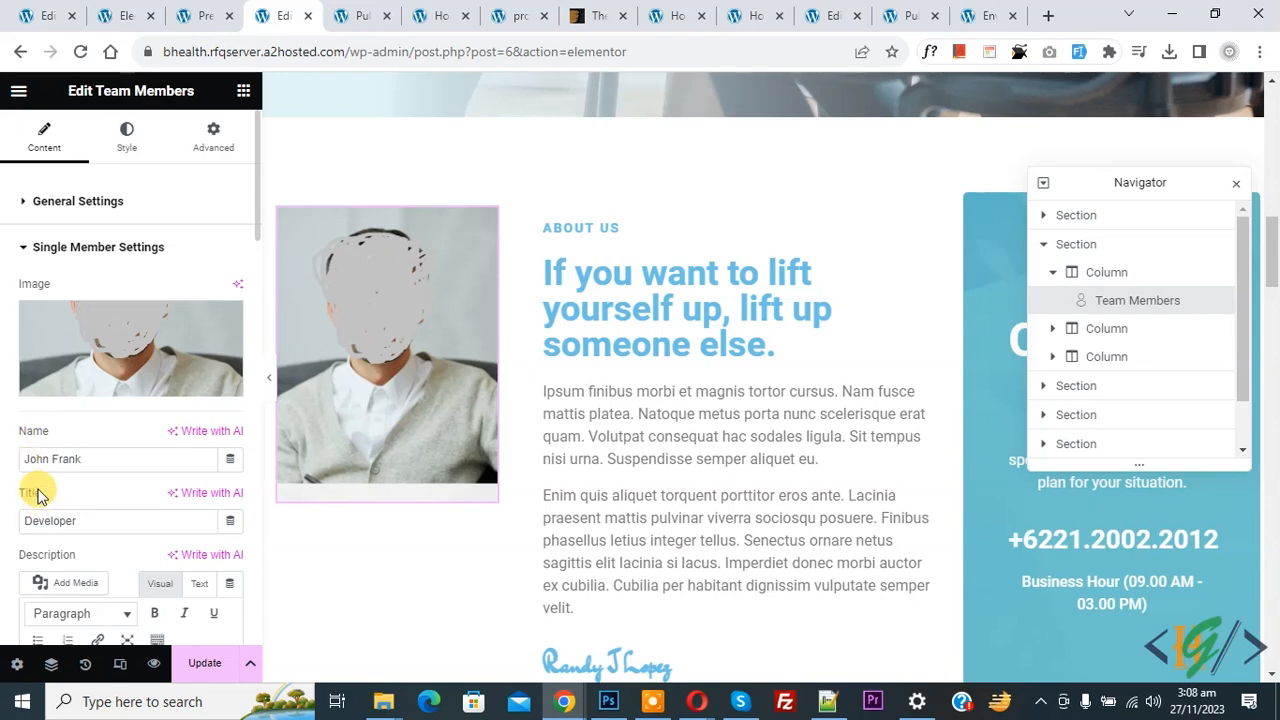
Step: Delete the placeholder description text of the single team member
{"action": "scroll", "coordinate": [30, 488], "scroll_direction": "down", "scroll_amount": 2}
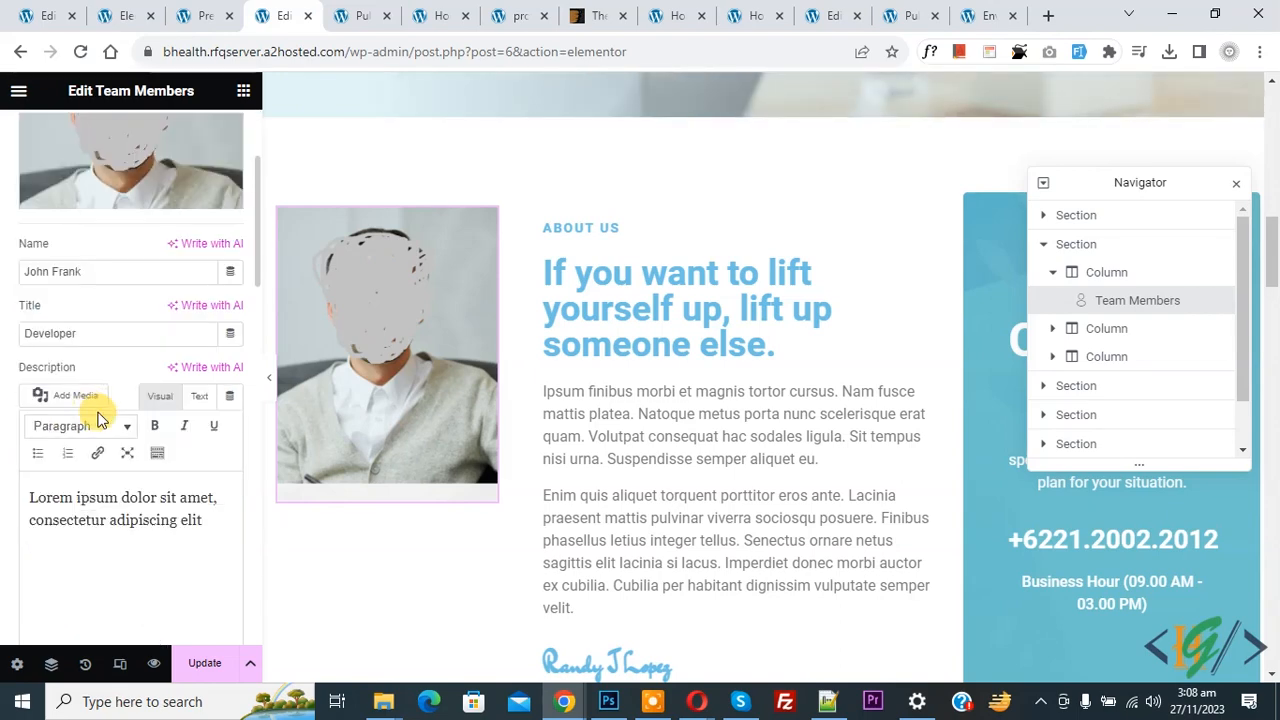
{"action": "double_click", "coordinate": [128, 519]}
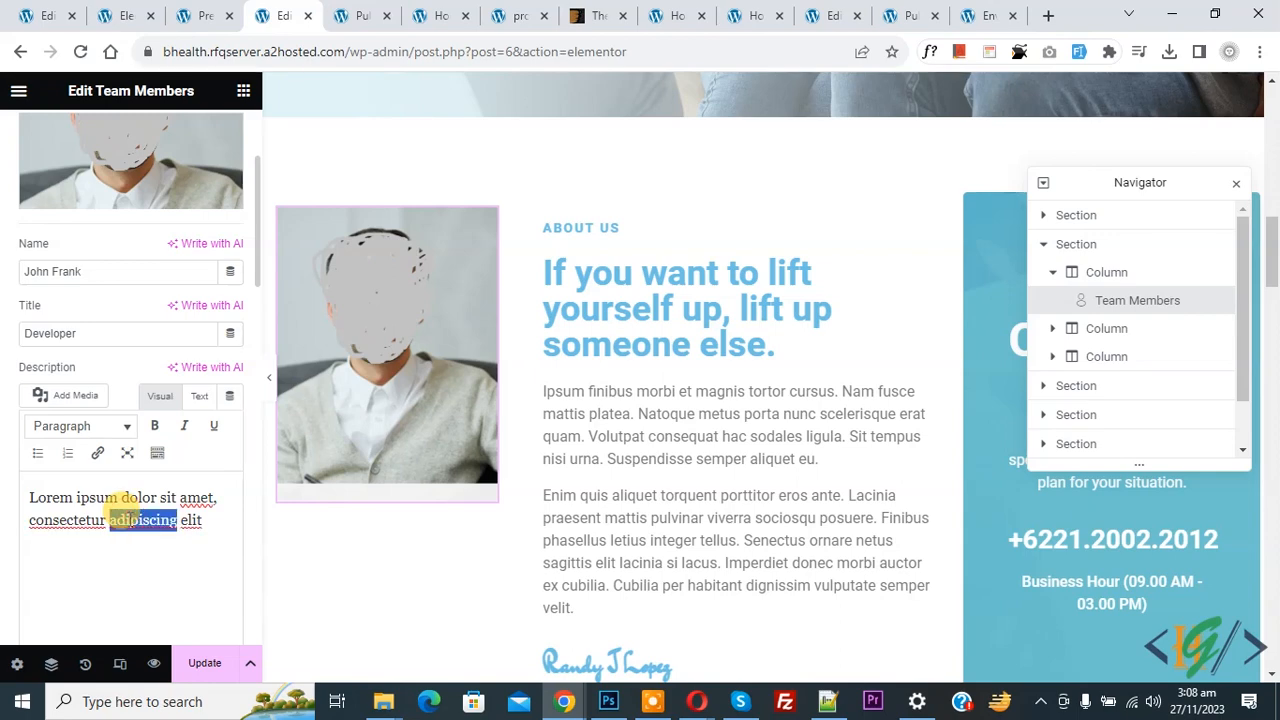
{"action": "triple_click", "coordinate": [122, 519]}
{"action": "key", "text": "BackSpace"}
{"action": "scroll", "coordinate": [8, 457], "scroll_direction": "down", "scroll_amount": 3}
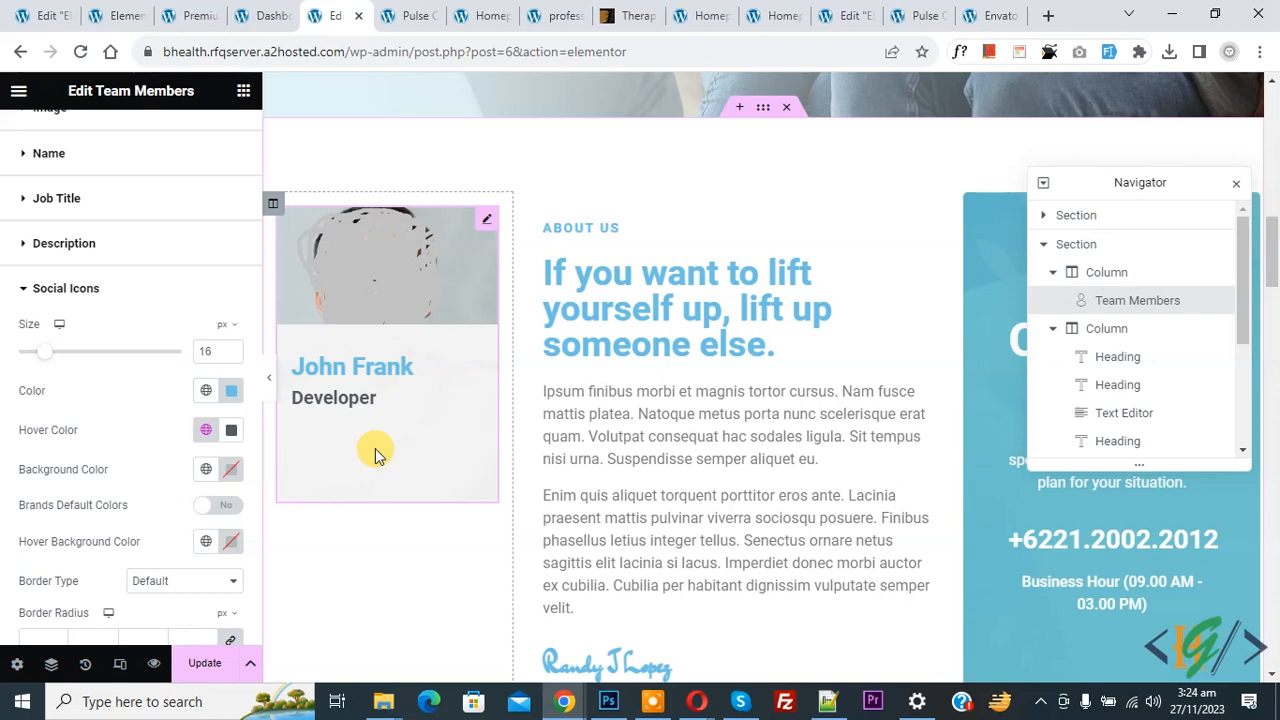
Step: Enable Load Font Awesome 4 Support in Elementor's advanced settings and save the changes
{"action": "left_click", "coordinate": [272, 12]}
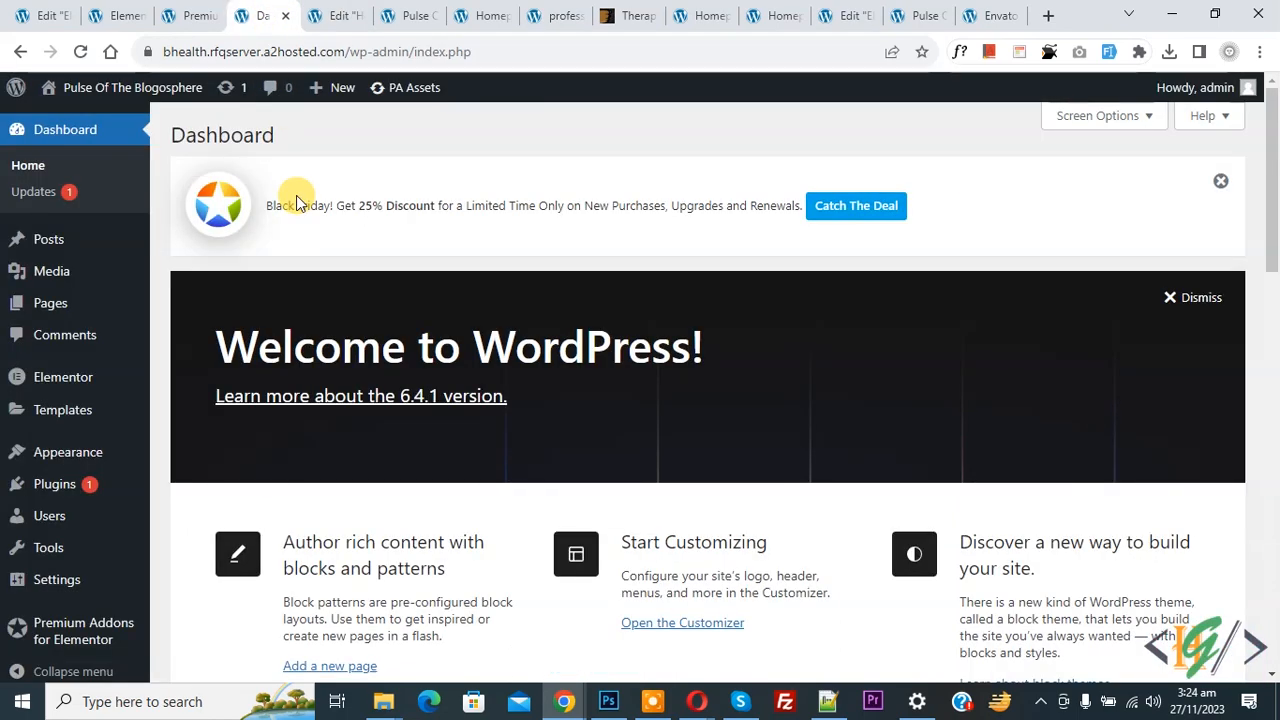
{"action": "mouse_move", "coordinate": [113, 380]}
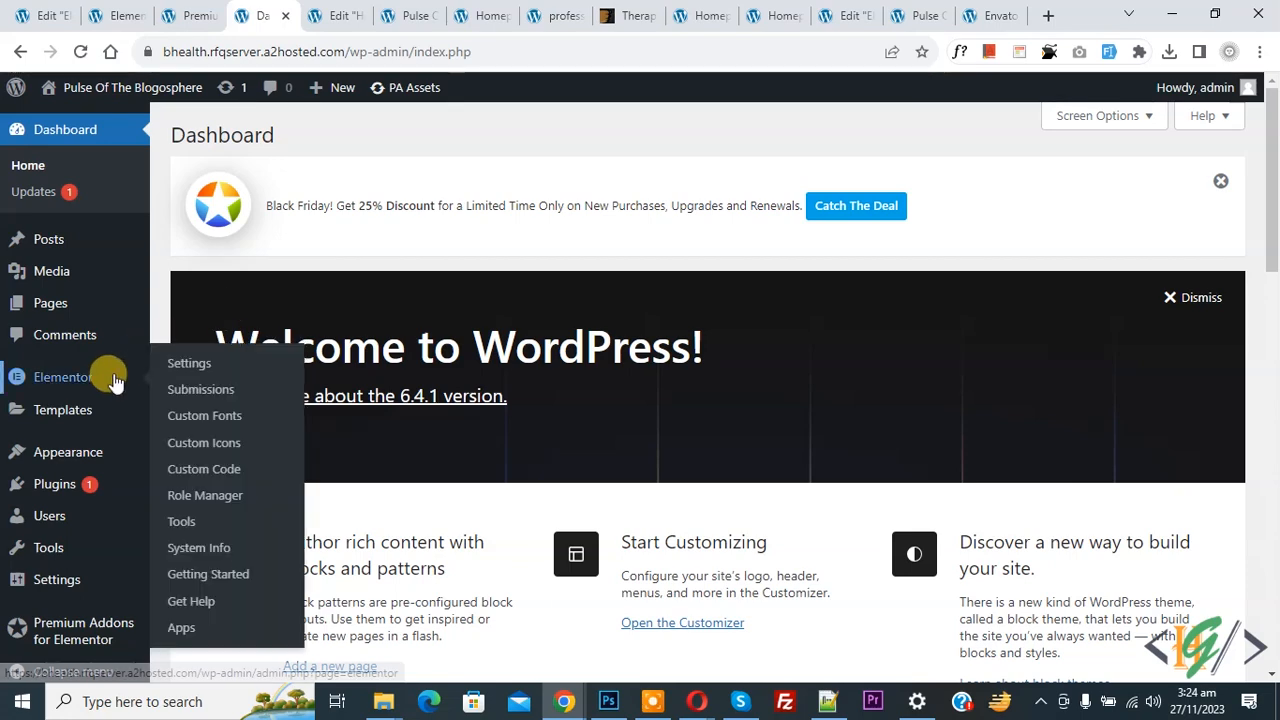
{"action": "left_click", "coordinate": [190, 364]}
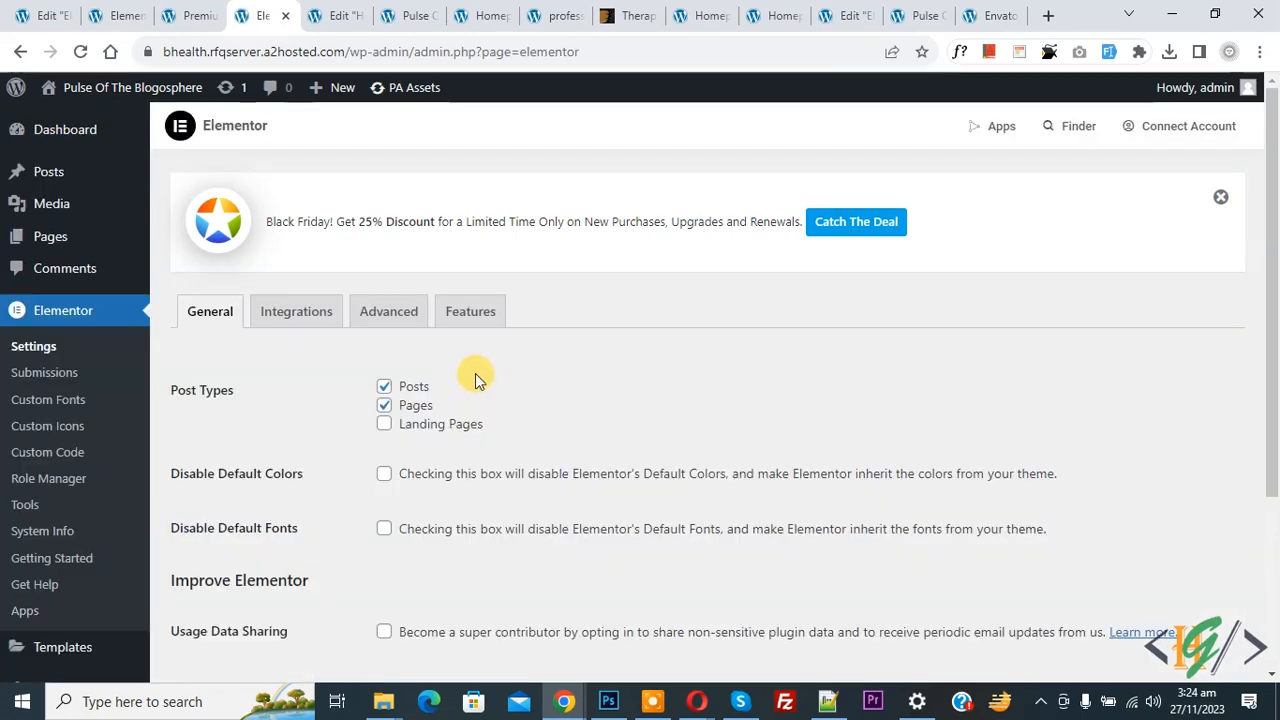
{"action": "left_click", "coordinate": [386, 320]}
{"action": "left_click_drag", "start_coordinate": [1271, 300], "coordinate": [1270, 552]}
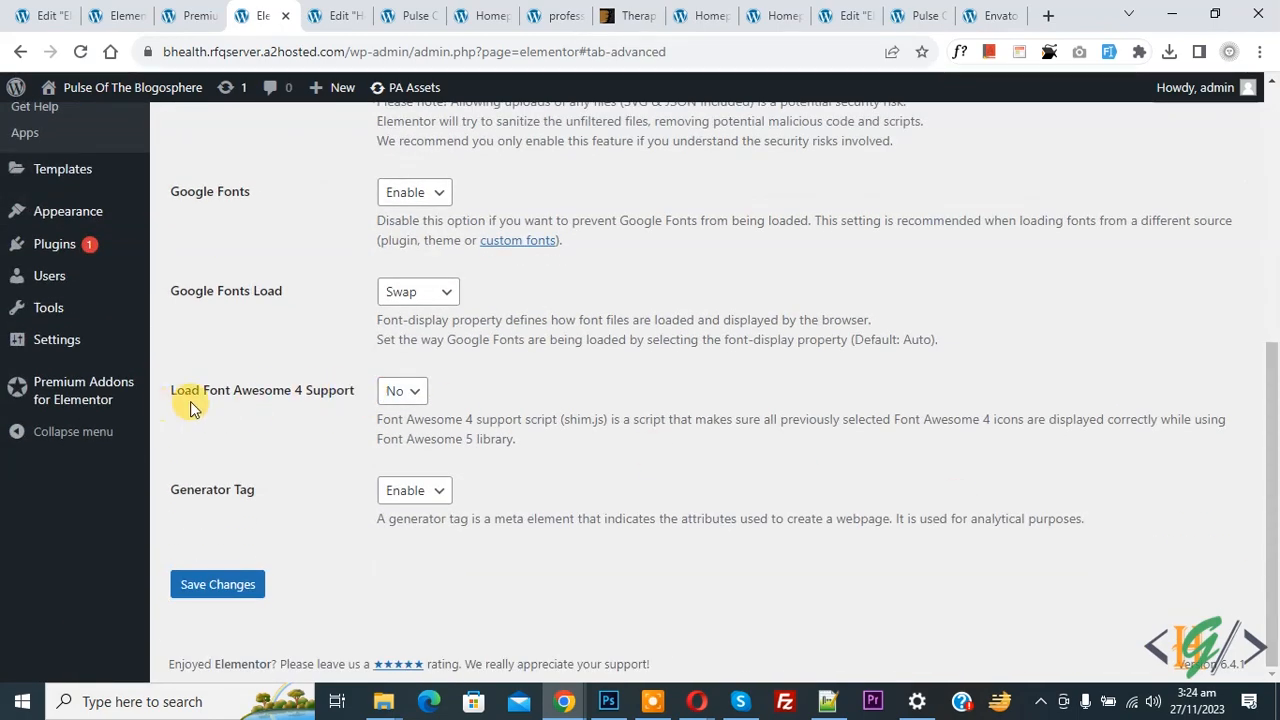
{"action": "left_click", "coordinate": [410, 393]}
{"action": "left_click", "coordinate": [408, 432]}
{"action": "left_click", "coordinate": [258, 582]}
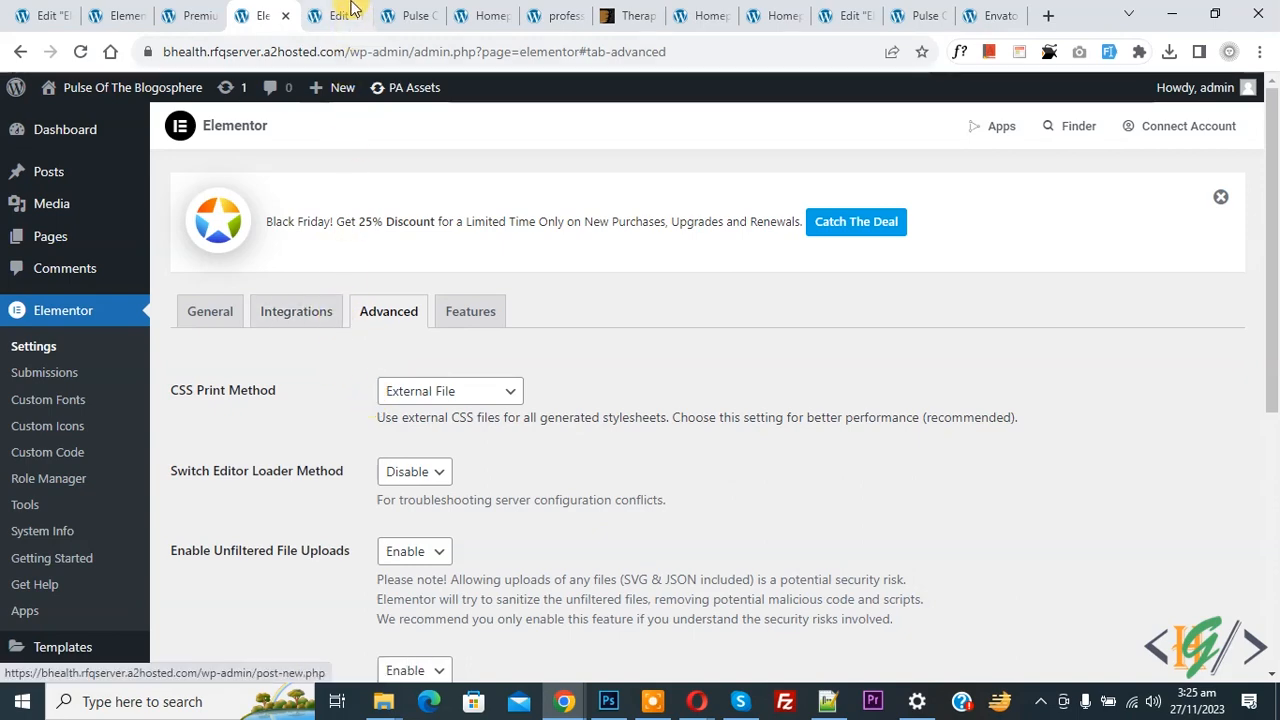
Step: Update the Elementor page and open the live site in a new tab to check the team member section
{"action": "left_click", "coordinate": [351, 11]}
{"action": "left_click", "coordinate": [199, 665]}
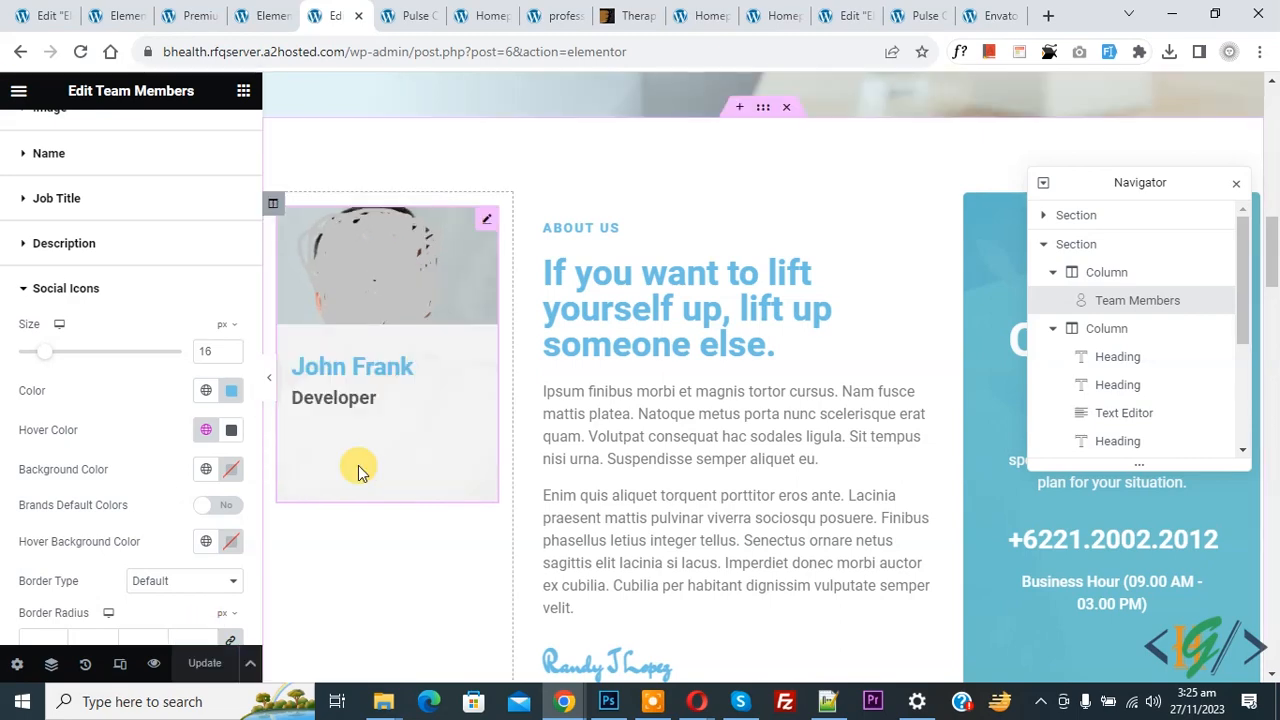
{"action": "left_click", "coordinate": [258, 15]}
{"action": "mouse_move", "coordinate": [110, 87]}
{"action": "right_click", "coordinate": [97, 119]}
{"action": "left_click", "coordinate": [130, 129]}
{"action": "left_click", "coordinate": [306, 12]}
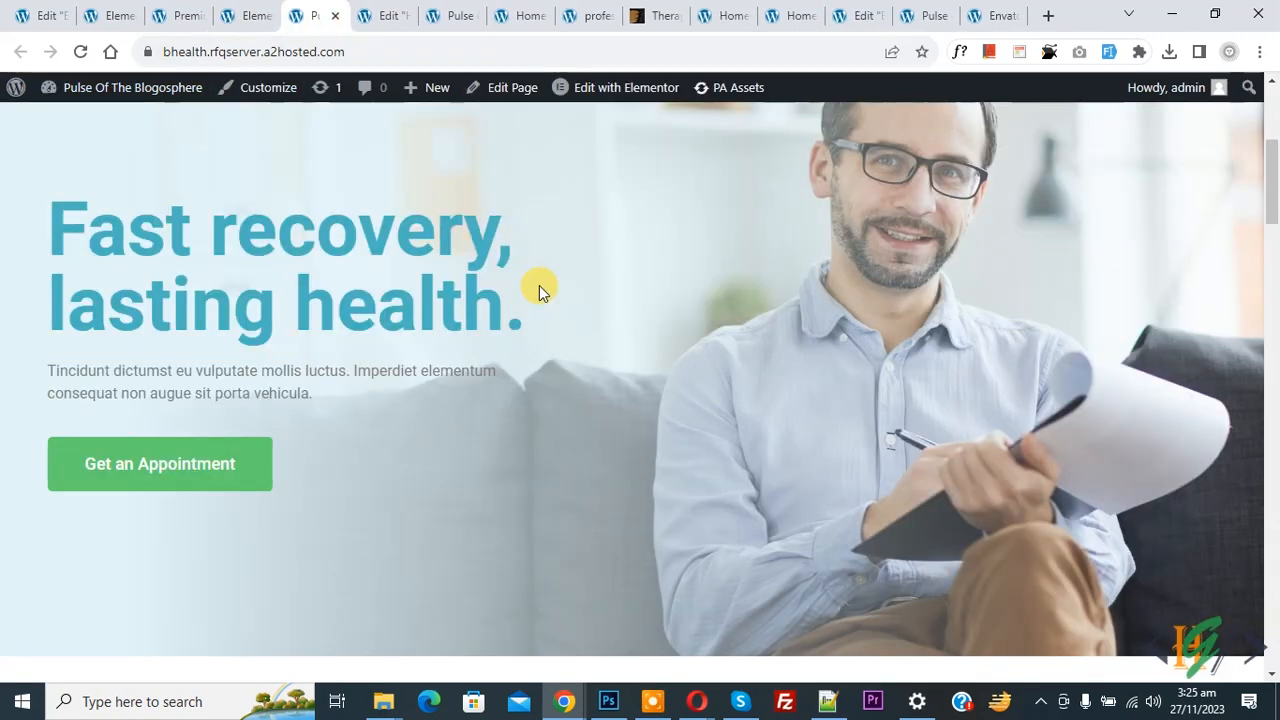
{"action": "scroll", "coordinate": [538, 284], "scroll_direction": "down", "scroll_amount": 3}
{"action": "scroll", "coordinate": [538, 287], "scroll_direction": "down", "scroll_amount": 3}
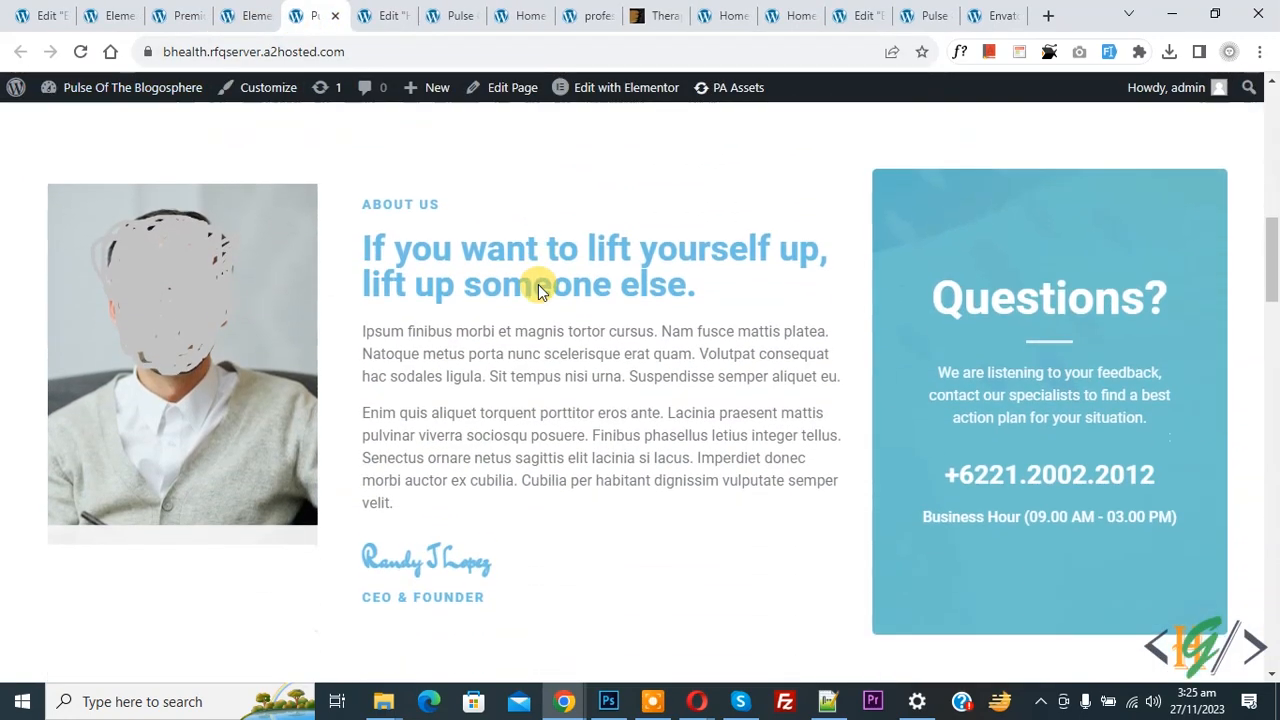
{"action": "mouse_move", "coordinate": [205, 410]}
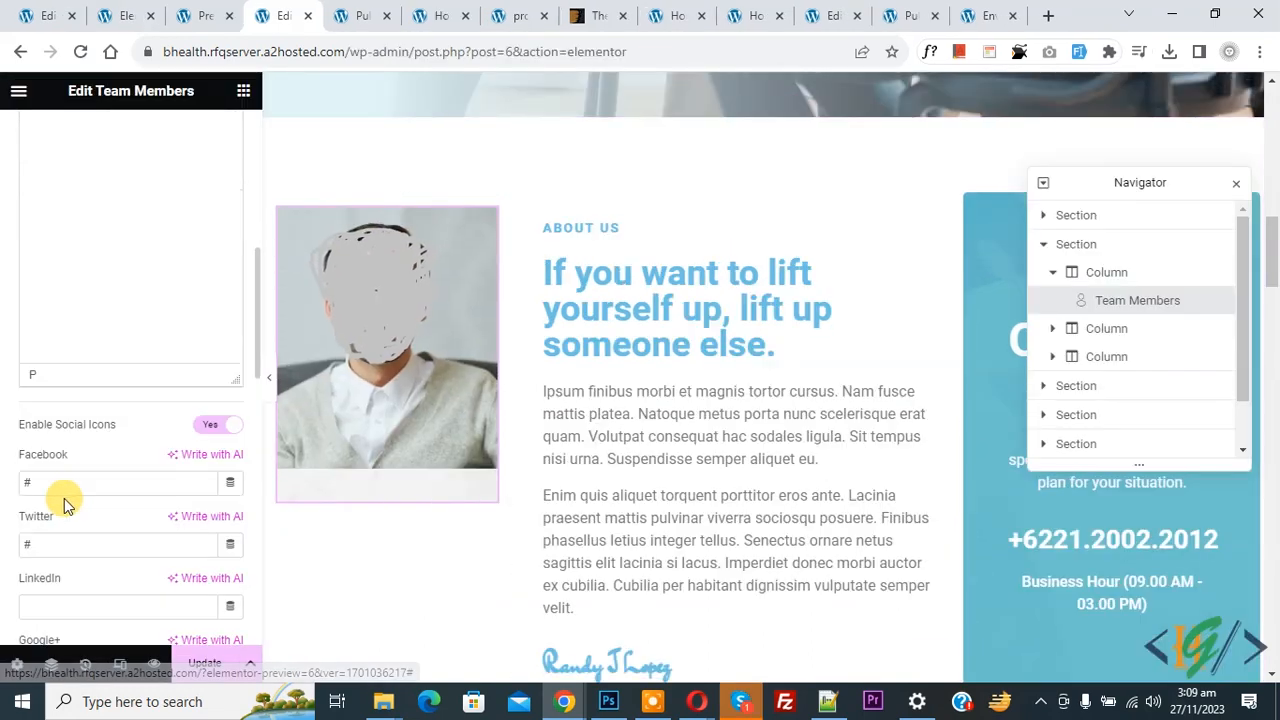
Step: Examine the single team member's social icon option and its social profile link fields
{"action": "scroll", "coordinate": [24, 483], "scroll_direction": "down", "scroll_amount": 2}
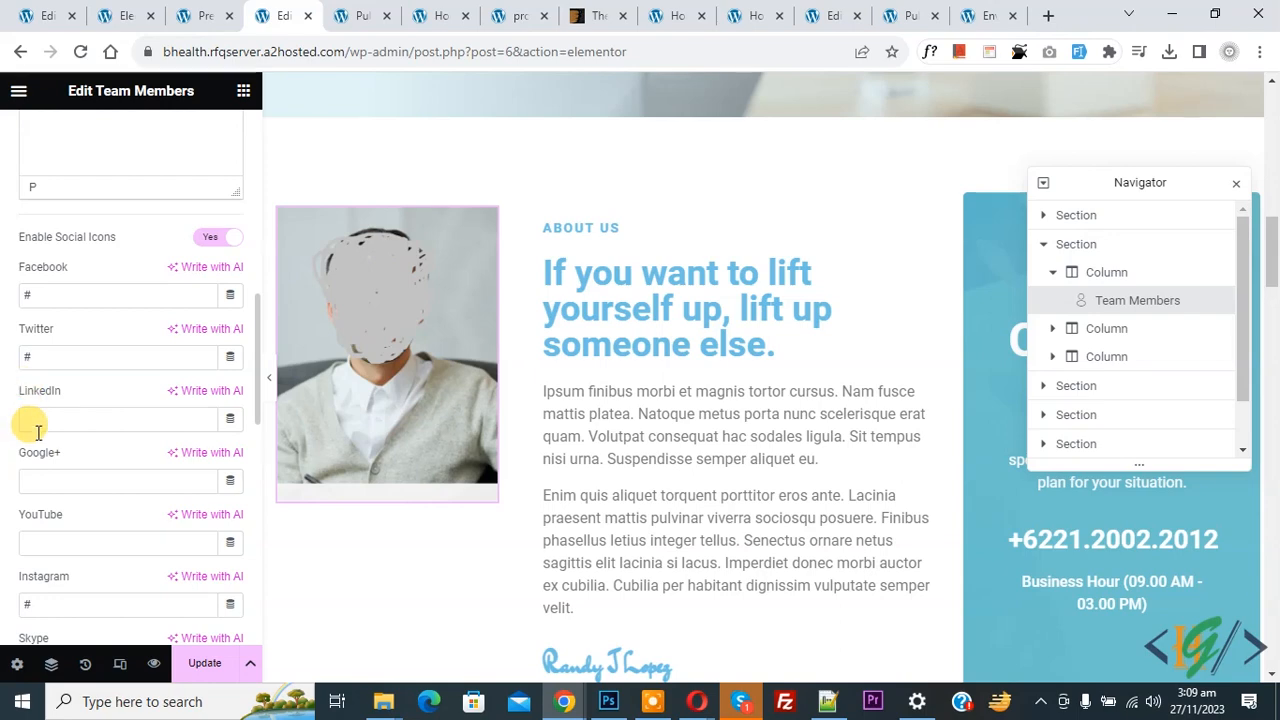
{"action": "scroll", "coordinate": [40, 449], "scroll_direction": "down", "scroll_amount": 4}
{"action": "scroll", "coordinate": [43, 455], "scroll_direction": "up", "scroll_amount": 6}
{"action": "scroll", "coordinate": [43, 450], "scroll_direction": "up", "scroll_amount": 1}
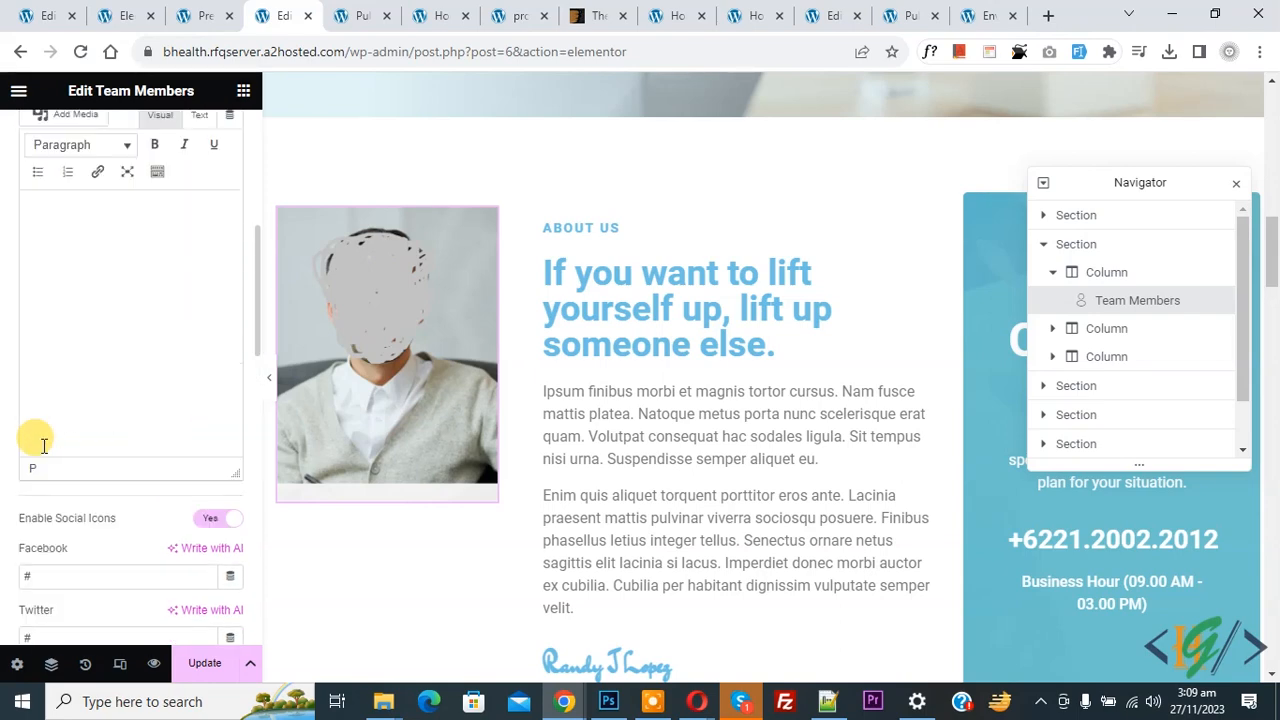
{"action": "scroll", "coordinate": [109, 400], "scroll_direction": "up", "scroll_amount": 5}
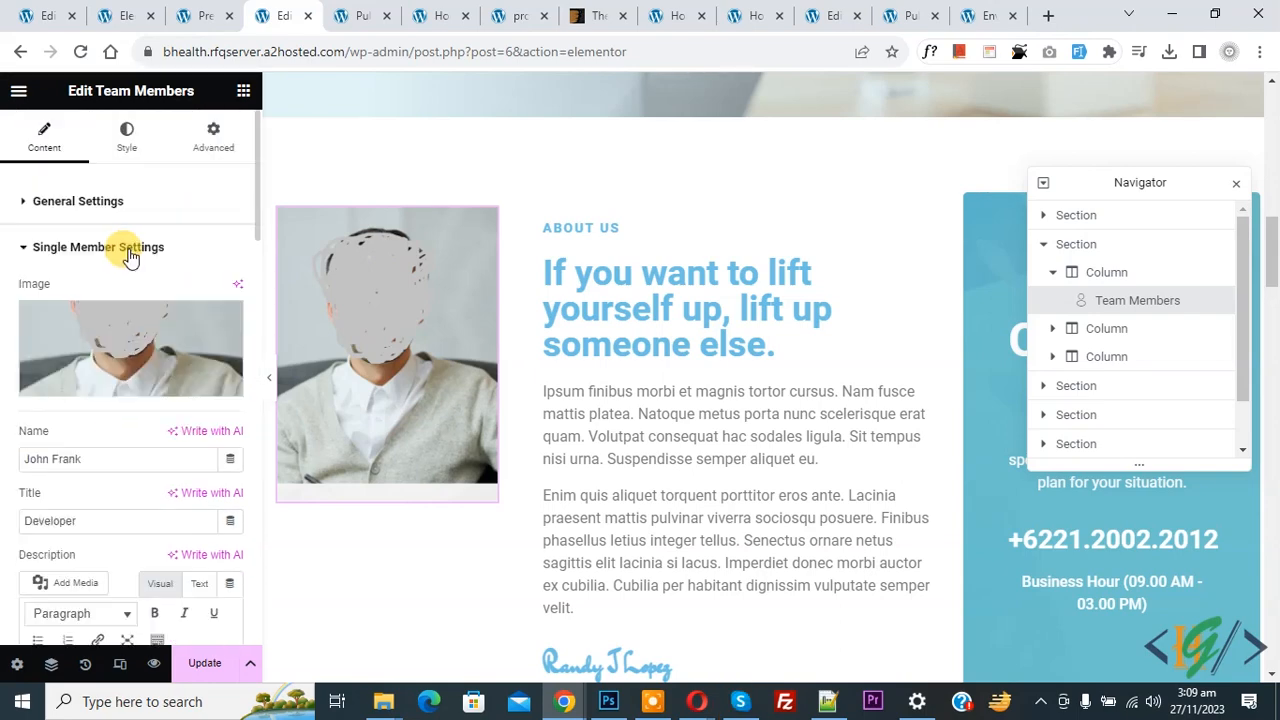
Step: Set the typography size of the team member's name to 26 px in the style settings
{"action": "left_click", "coordinate": [127, 140]}
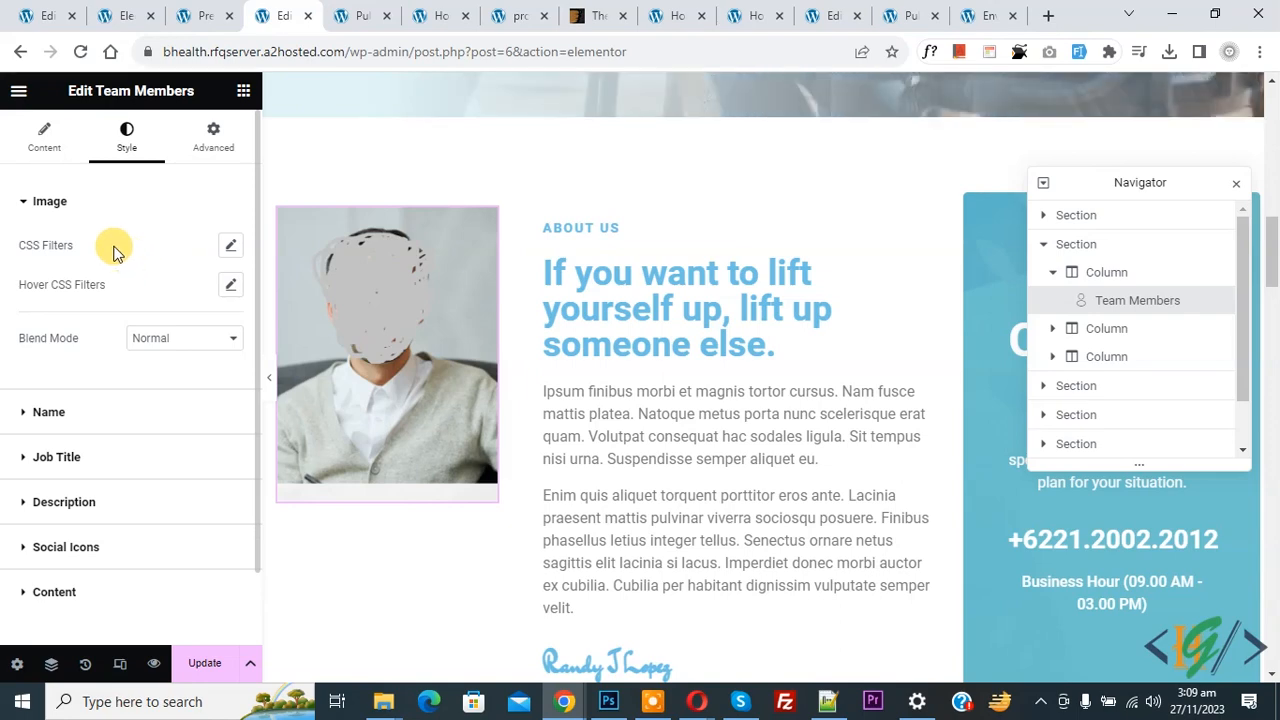
{"action": "scroll", "coordinate": [109, 270], "scroll_direction": "down", "scroll_amount": 2}
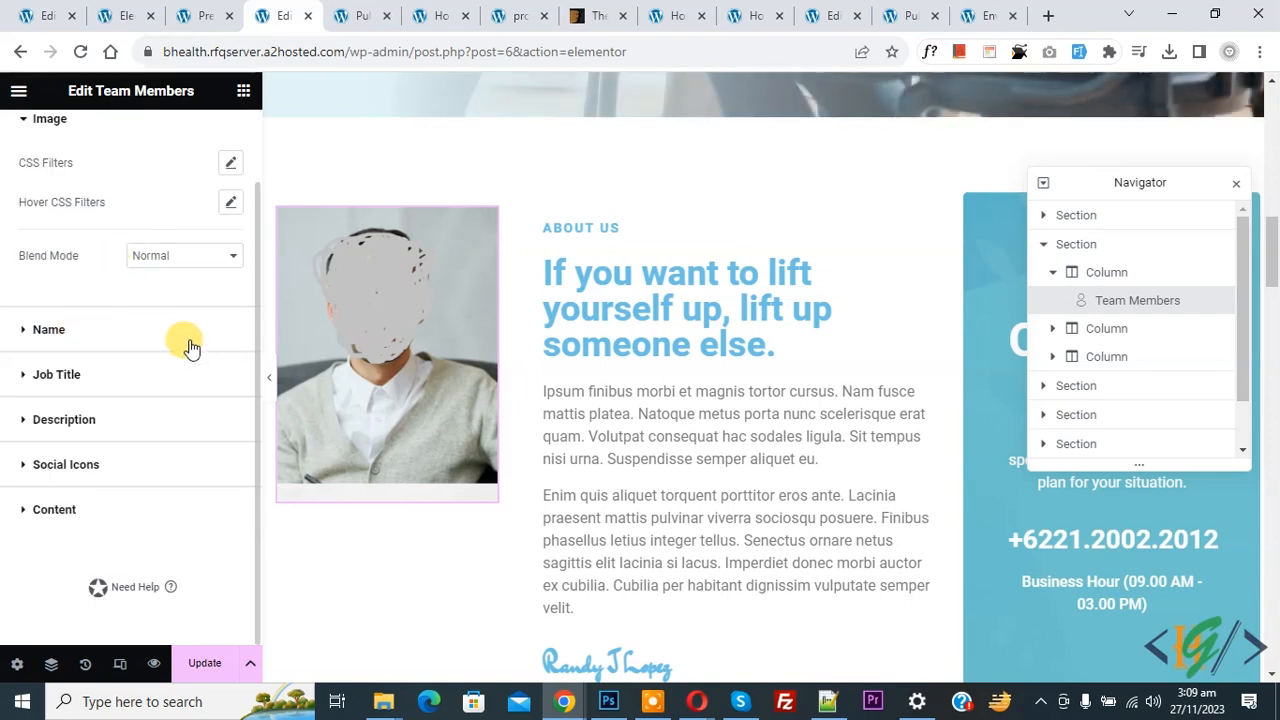
{"action": "mouse_move", "coordinate": [323, 343]}
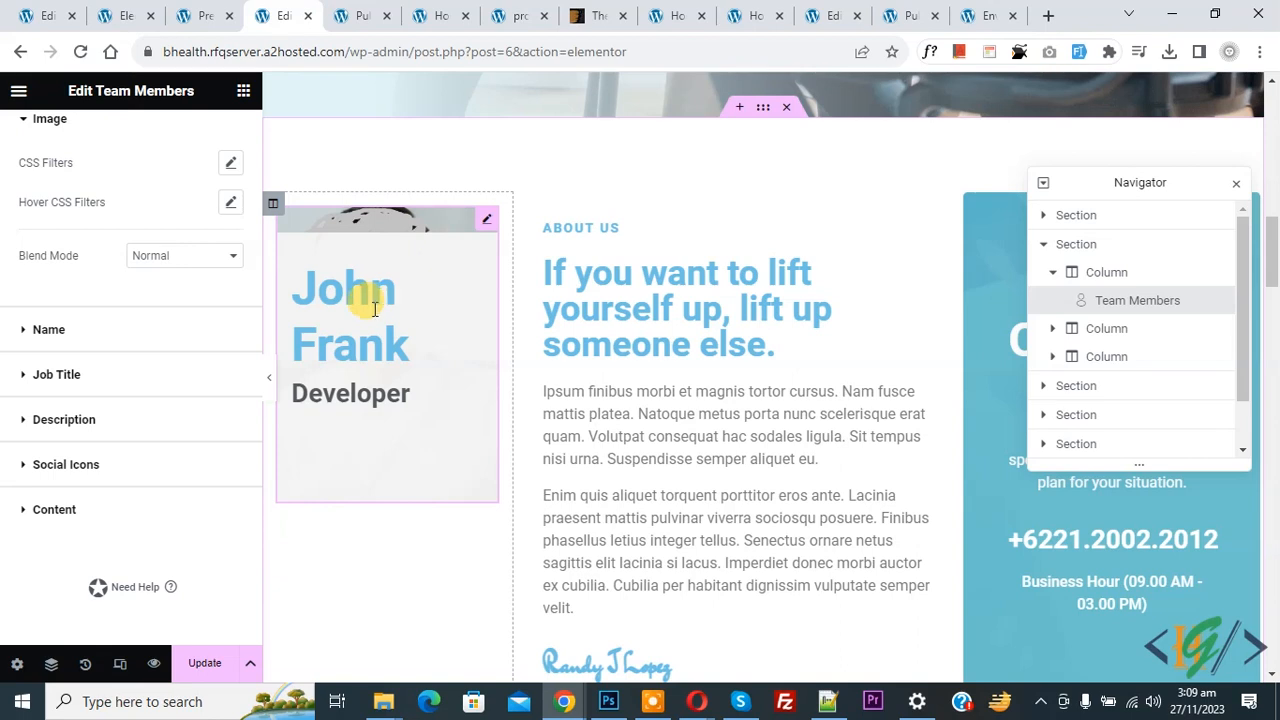
{"action": "left_click", "coordinate": [62, 330]}
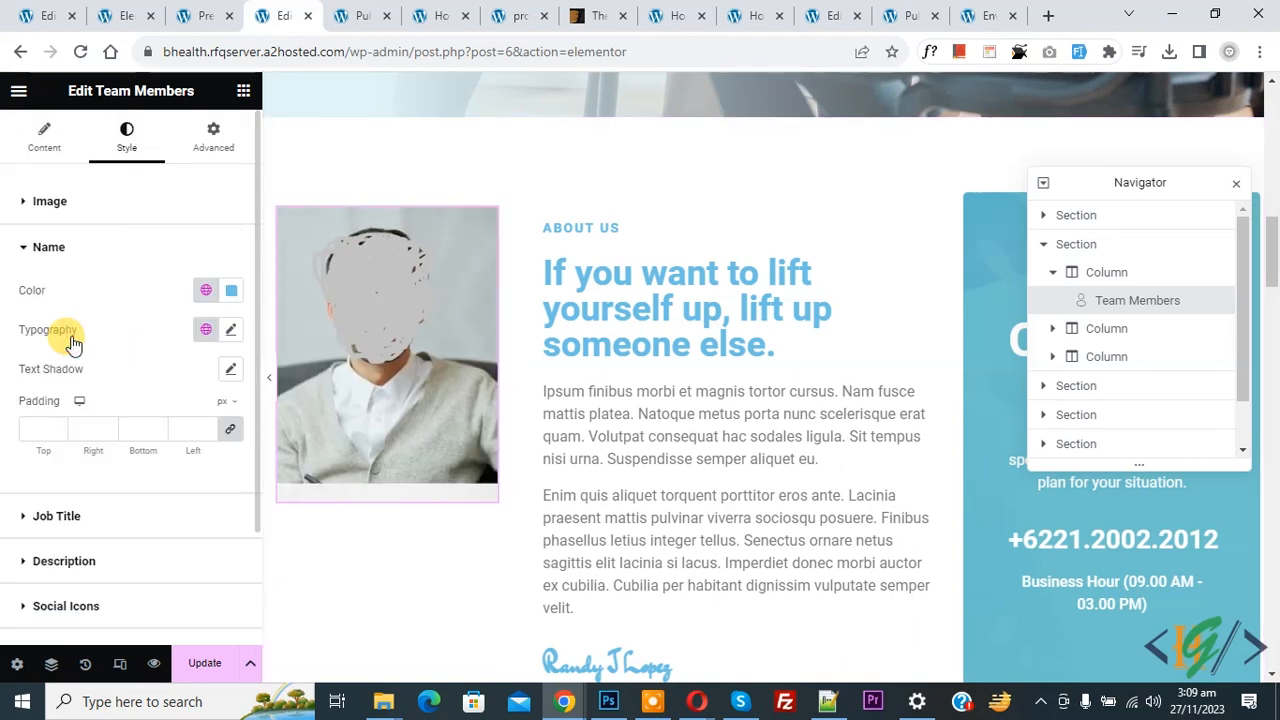
{"action": "left_click", "coordinate": [230, 330]}
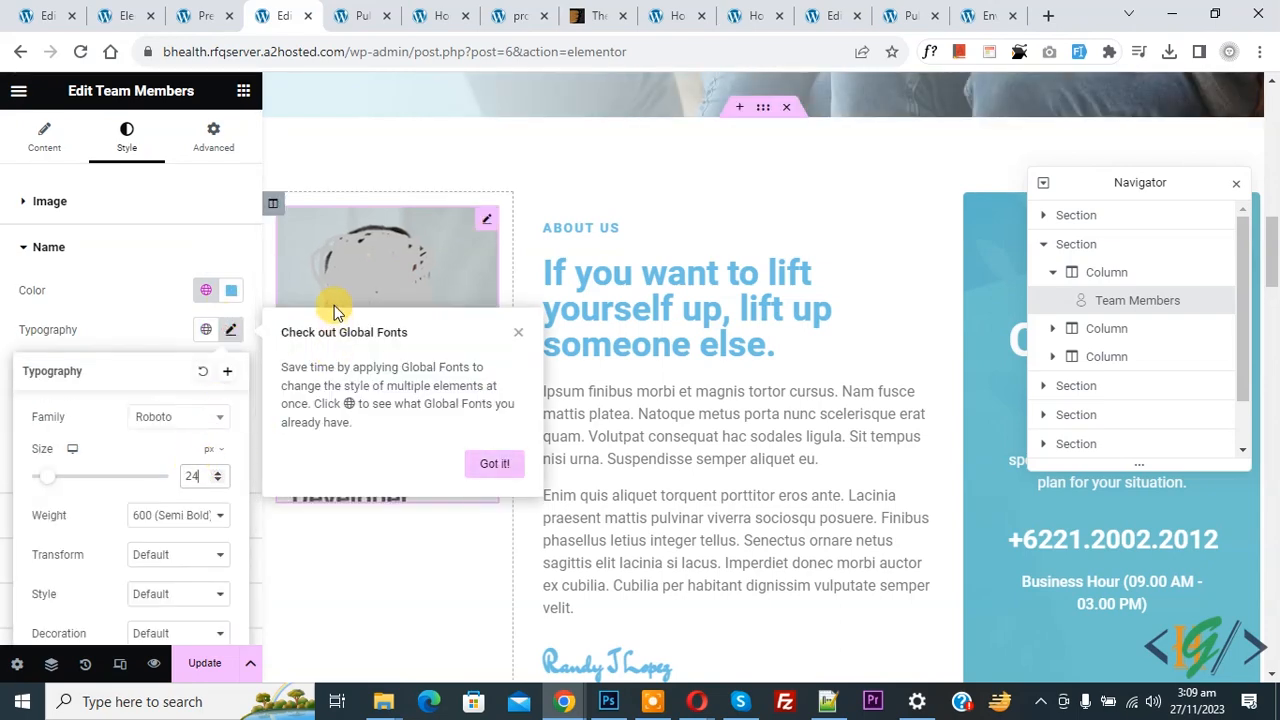
{"action": "left_click", "coordinate": [517, 333]}
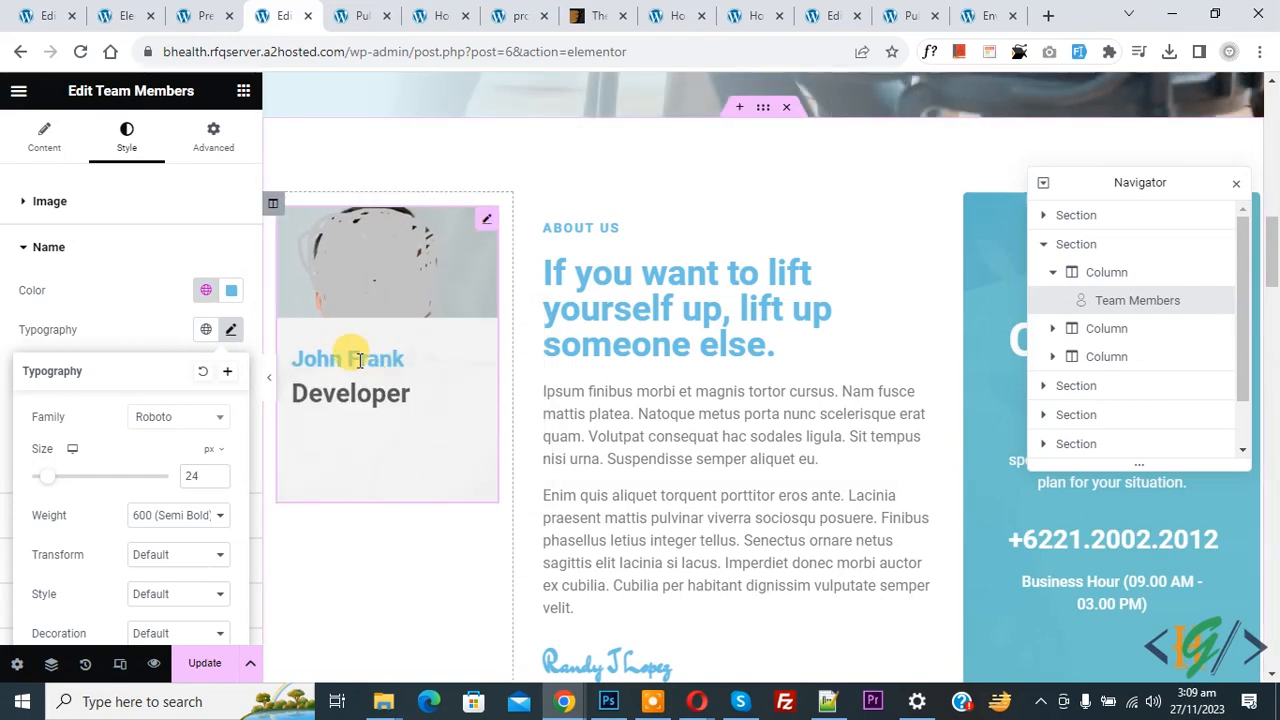
{"action": "left_click_drag", "start_coordinate": [202, 475], "coordinate": [152, 481]}
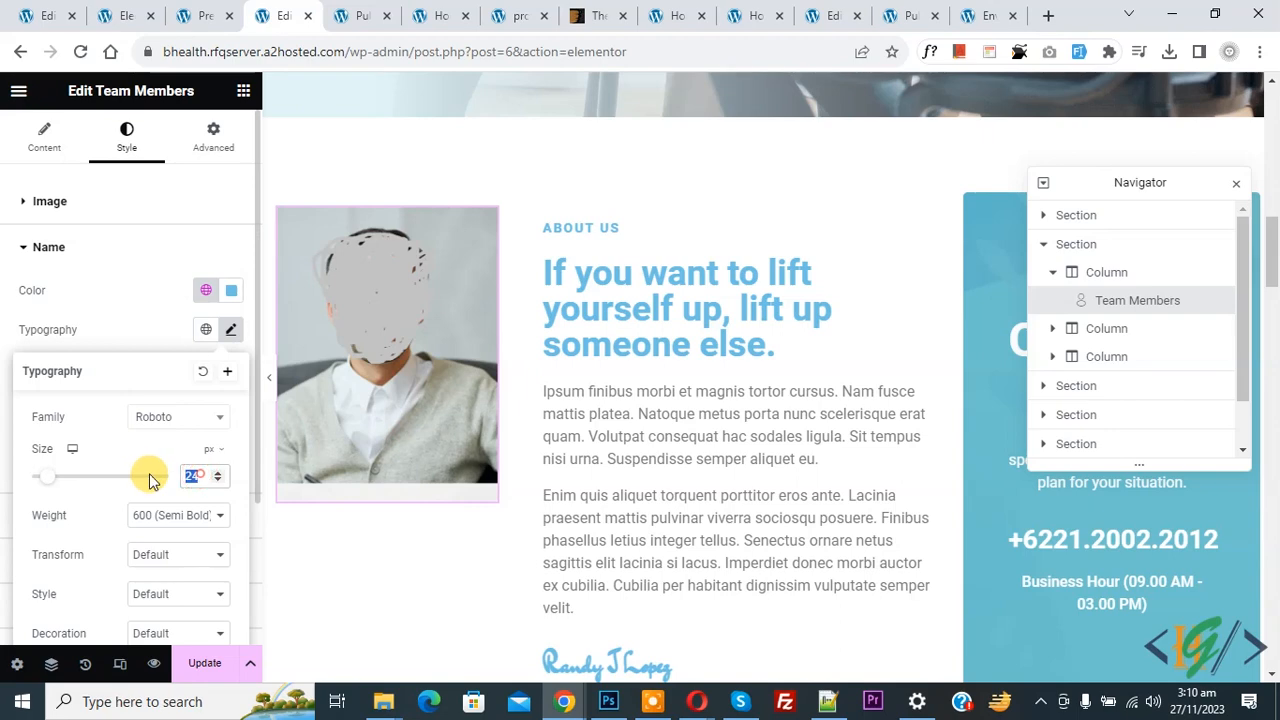
{"action": "type", "text": "2"}
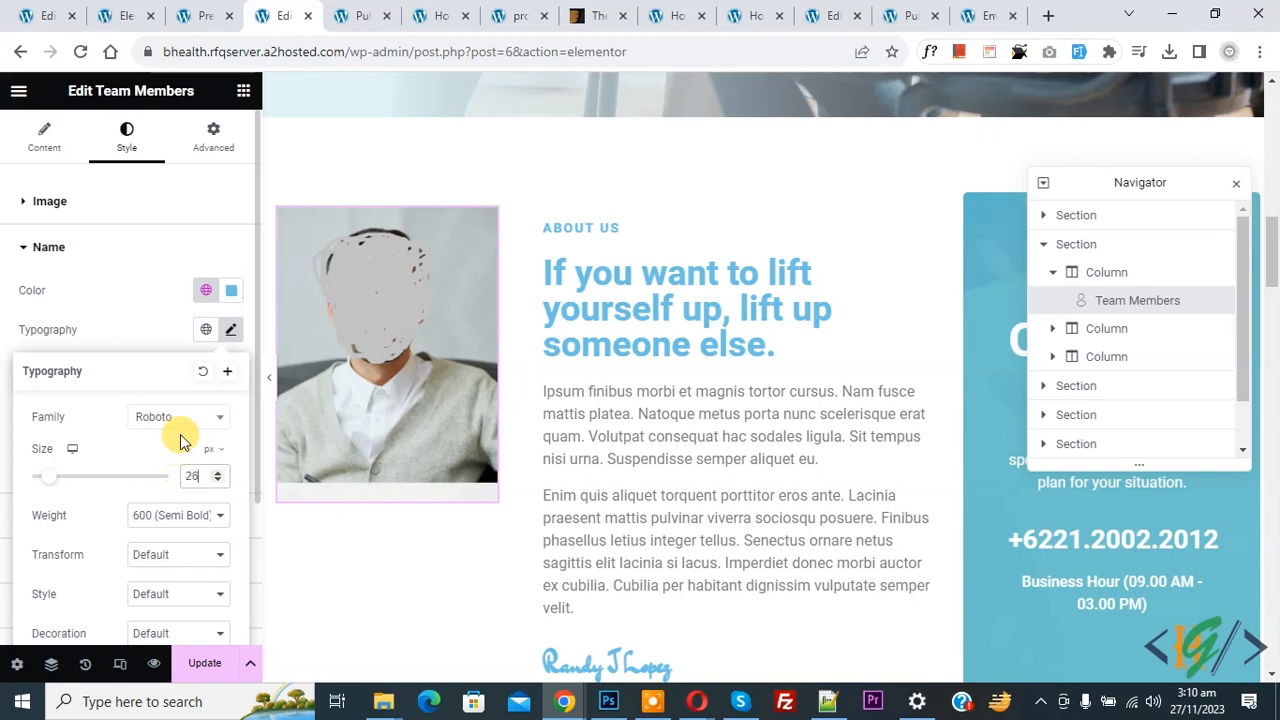
{"action": "left_click", "coordinate": [150, 328]}
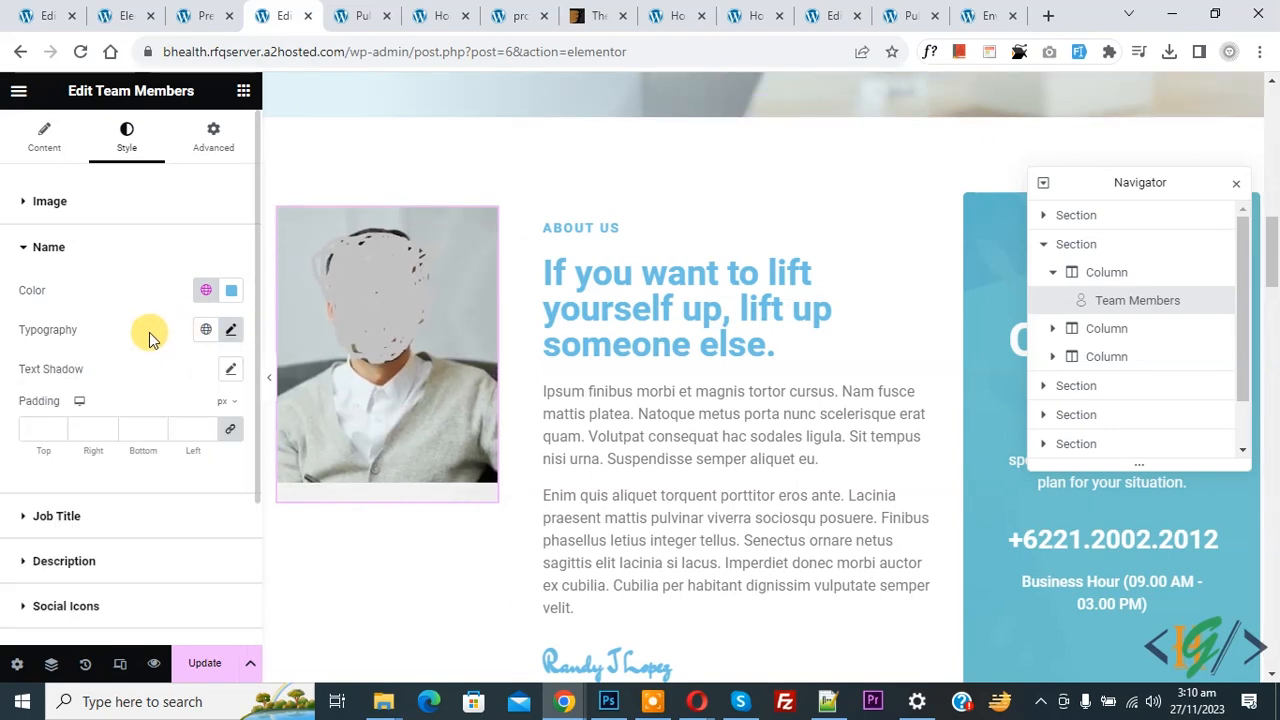
Step: Set the typography size of the team member's job title to 20 px
{"action": "left_click", "coordinate": [80, 518]}
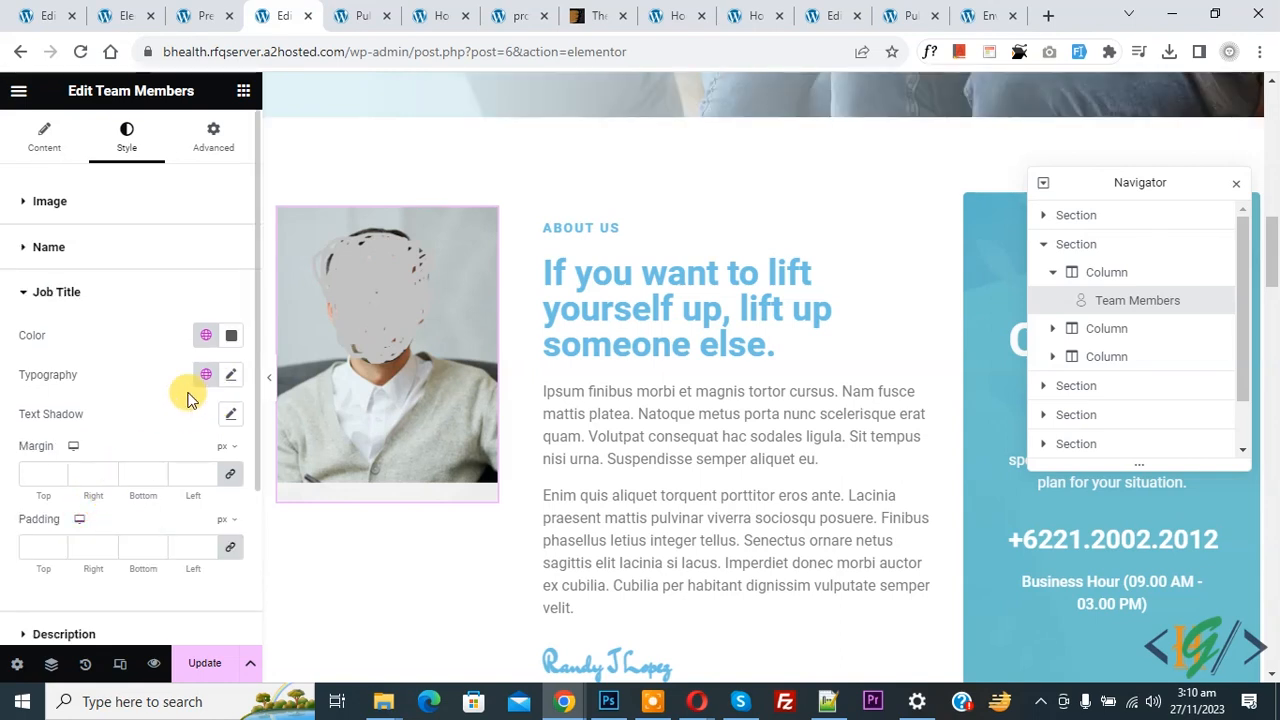
{"action": "left_click", "coordinate": [230, 375]}
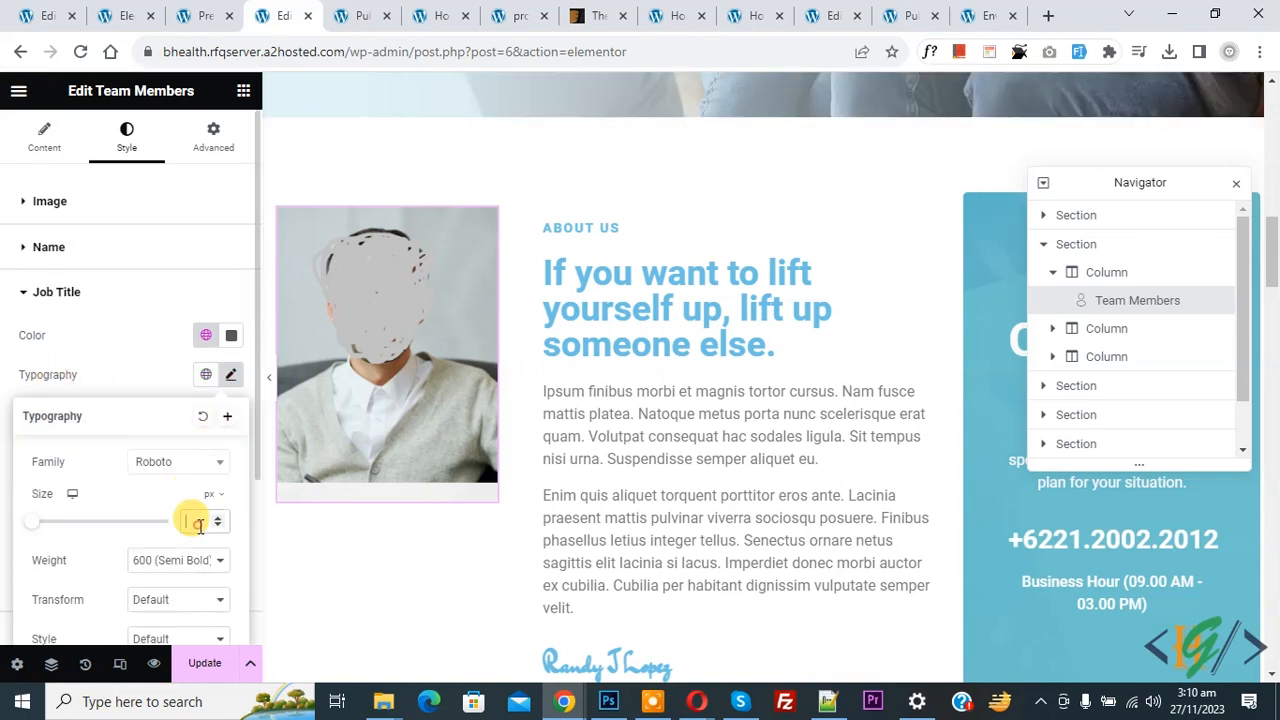
{"action": "left_click", "coordinate": [200, 527]}
{"action": "type", "text": "22"}
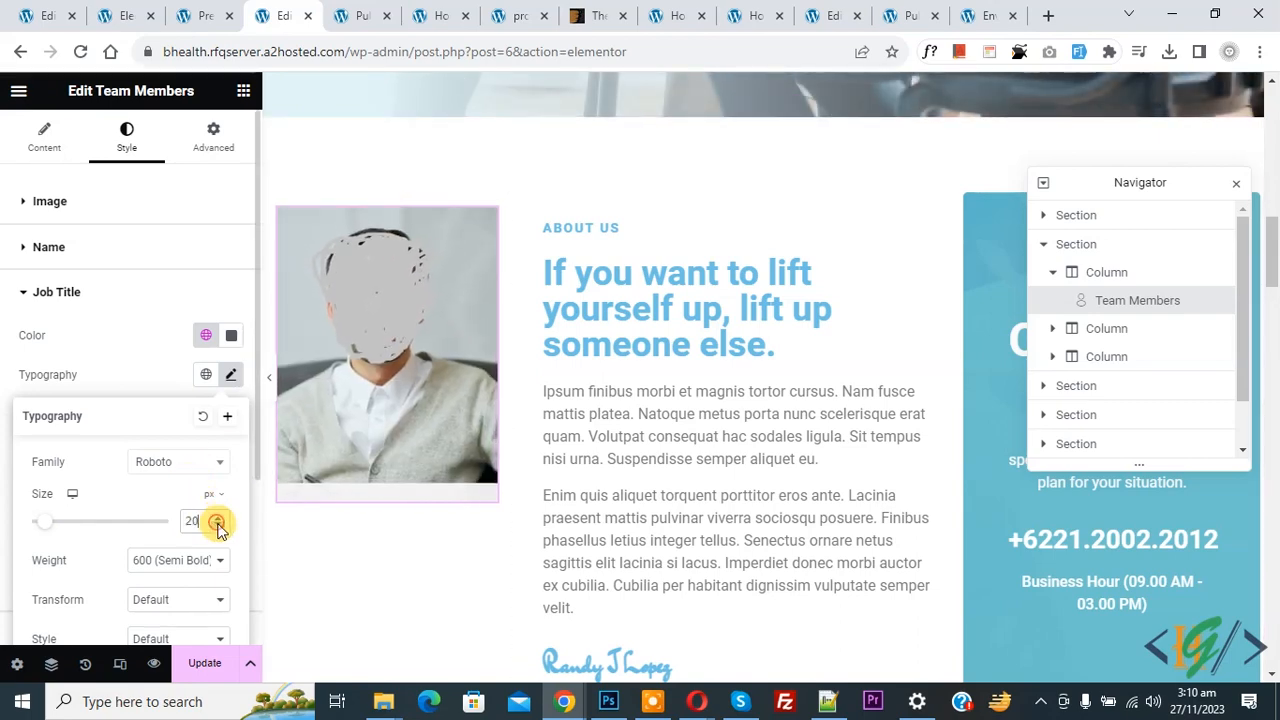
{"action": "left_click", "coordinate": [8, 416]}
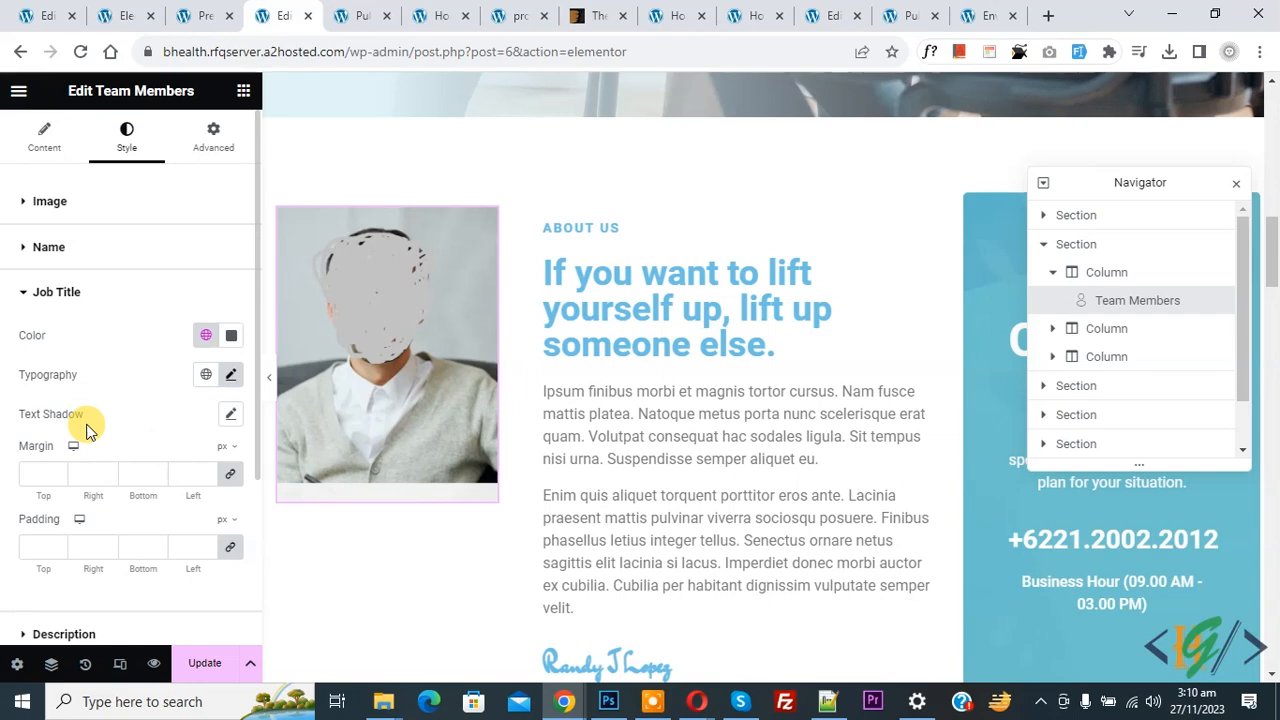
Step: Replace the global color of the team member's social icons with a custom light blue
{"action": "scroll", "coordinate": [87, 428], "scroll_direction": "down", "scroll_amount": 2}
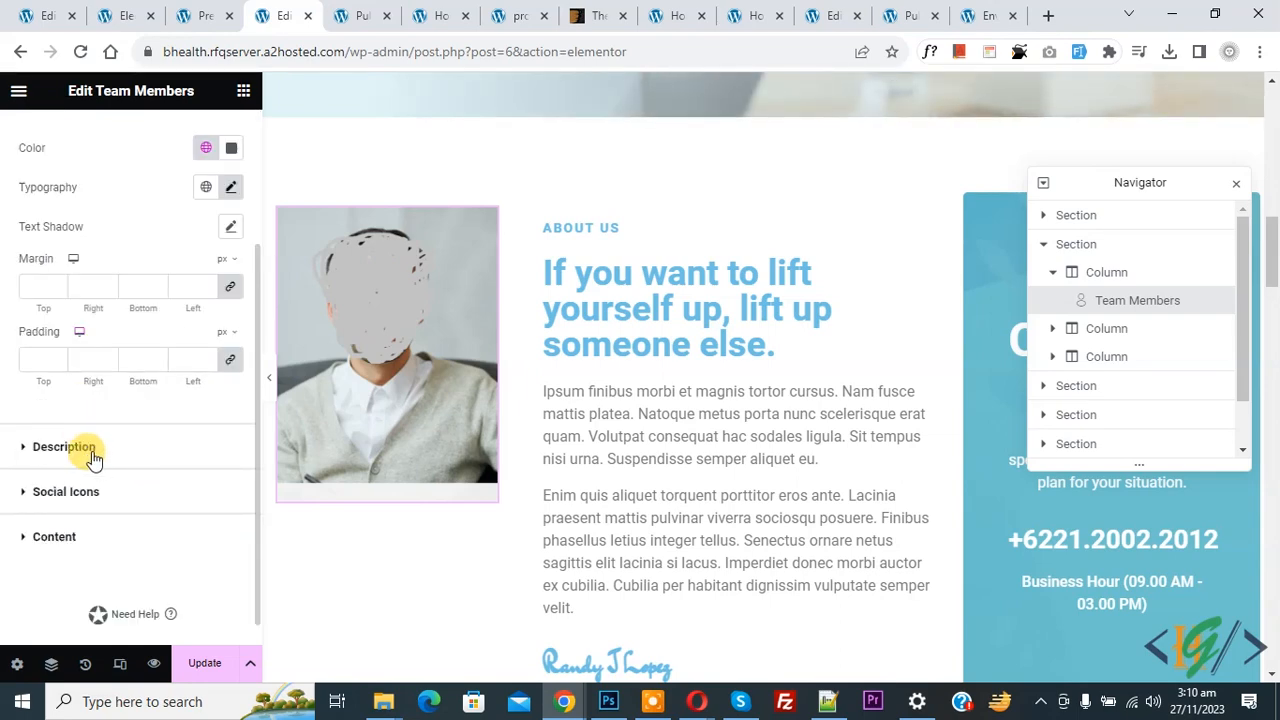
{"action": "left_click", "coordinate": [90, 493]}
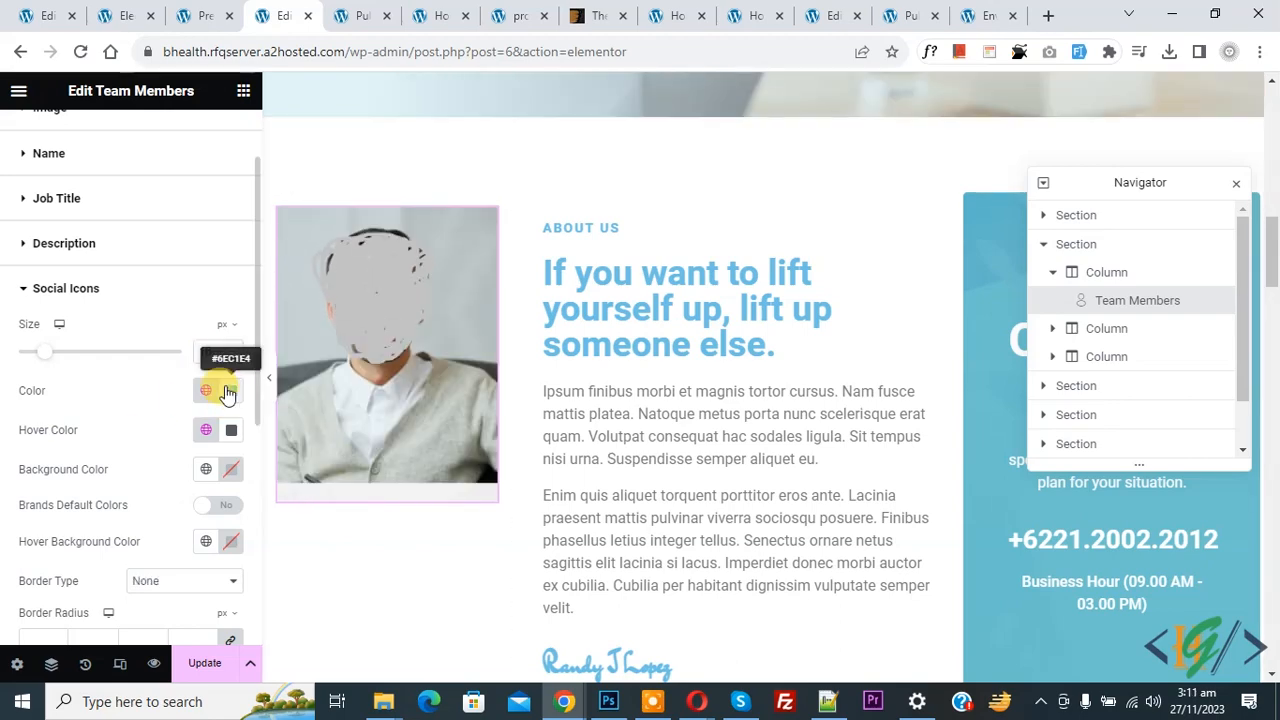
{"action": "left_click", "coordinate": [229, 392]}
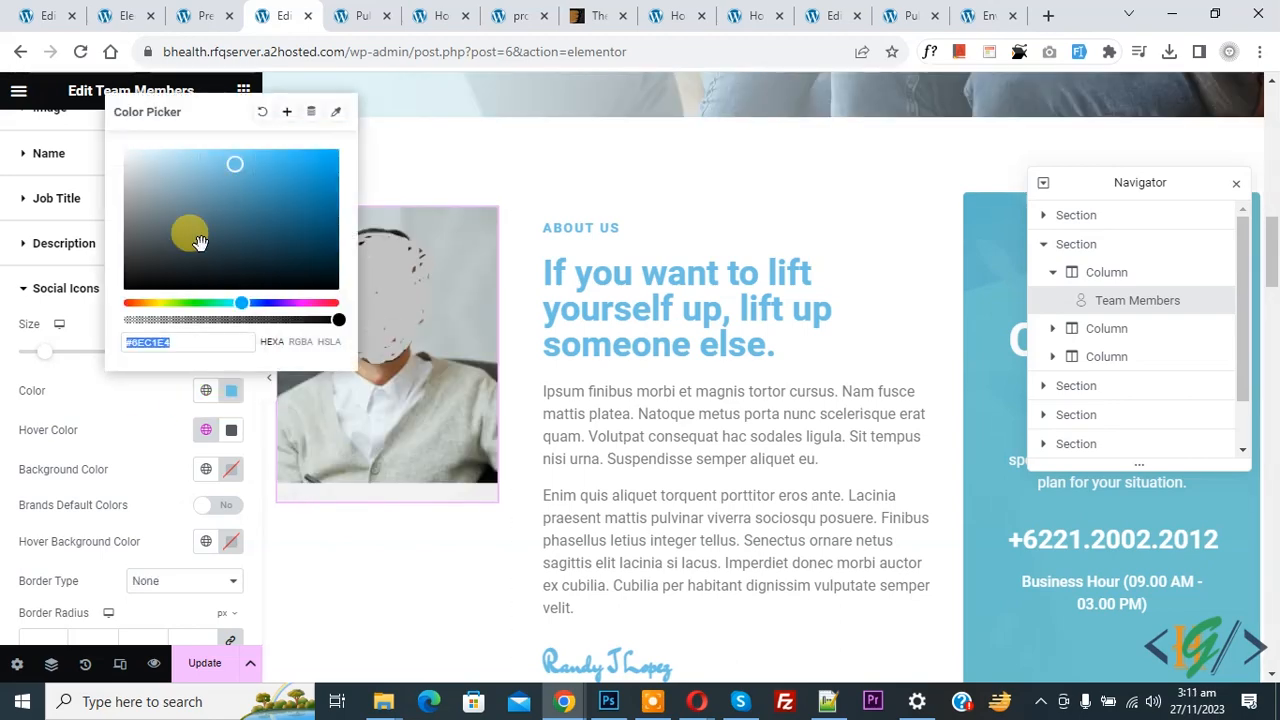
{"action": "left_click", "coordinate": [226, 173]}
{"action": "left_click", "coordinate": [161, 345]}
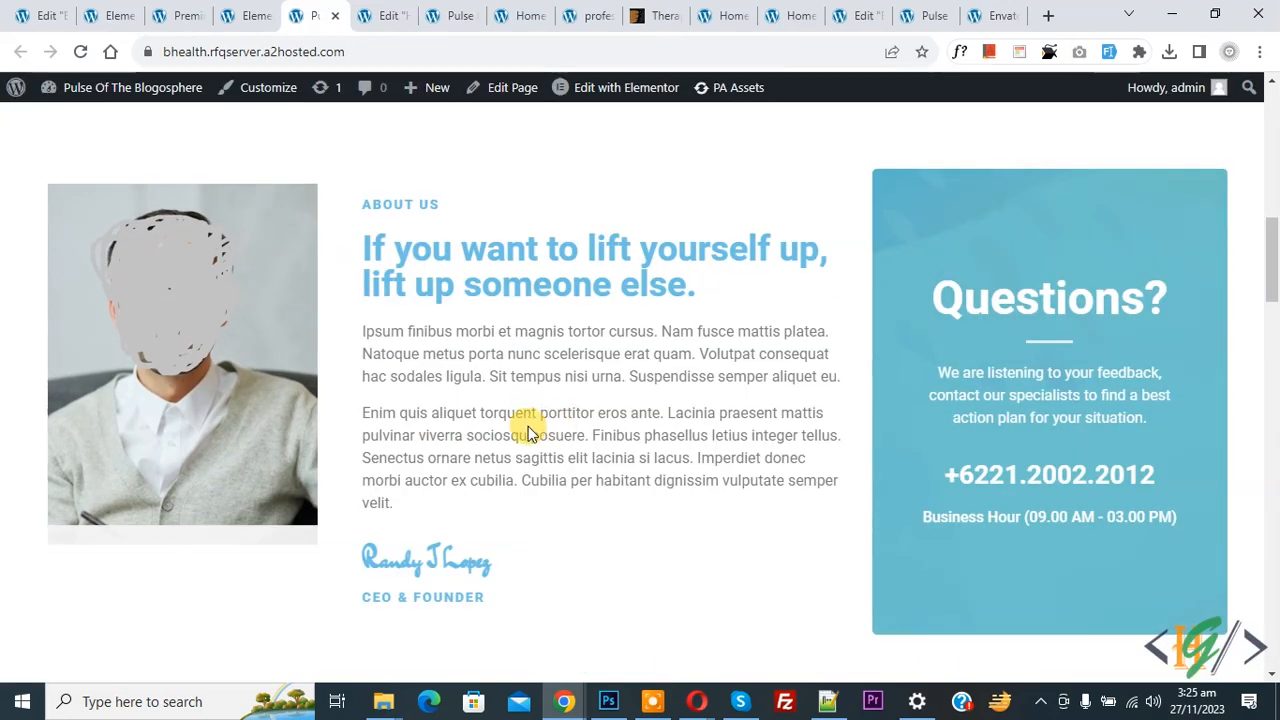